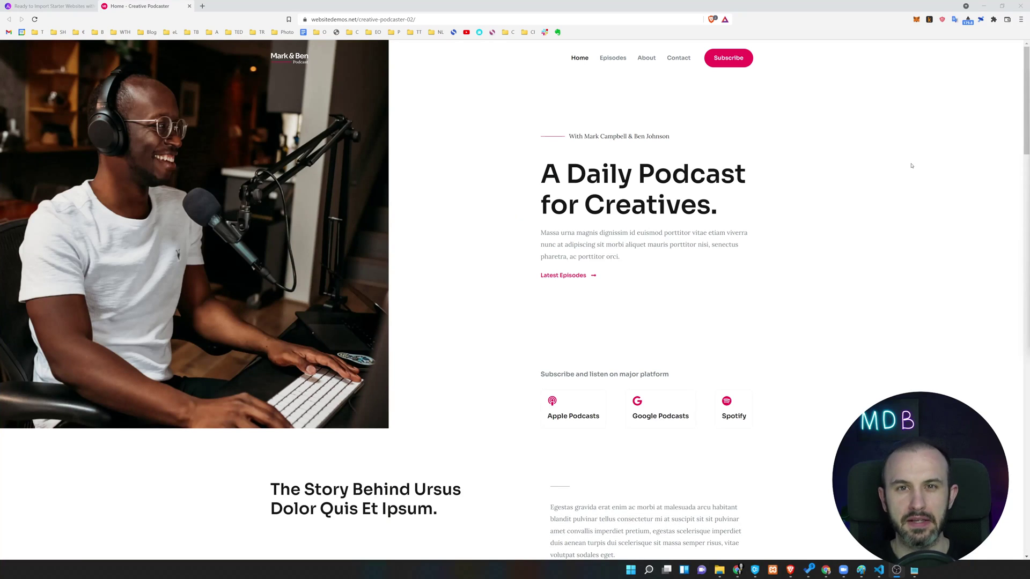
Scroll through the Creative Podcaster demo page.
scroll(911, 165, down, 12)
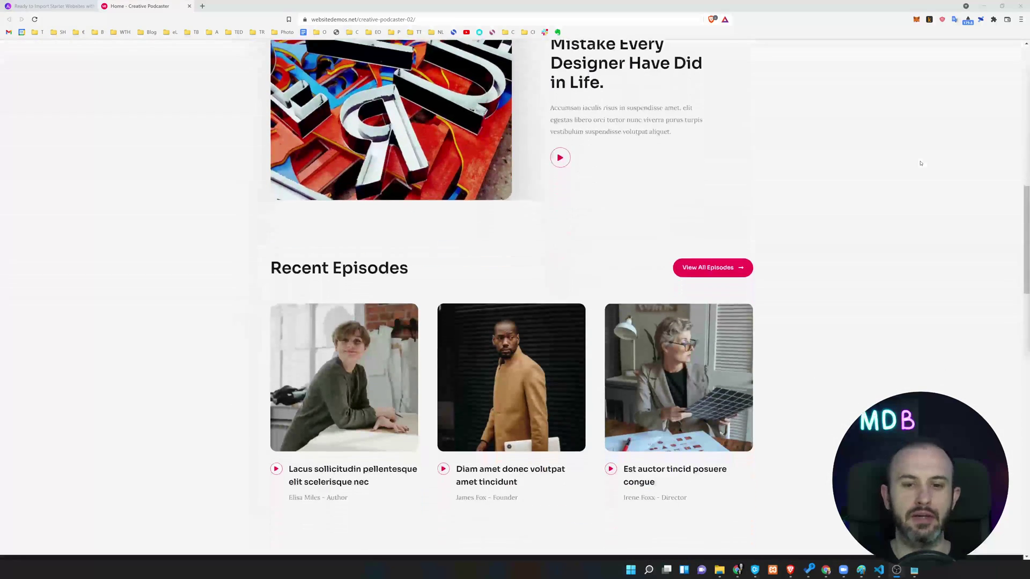
scroll(920, 163, down, 5)
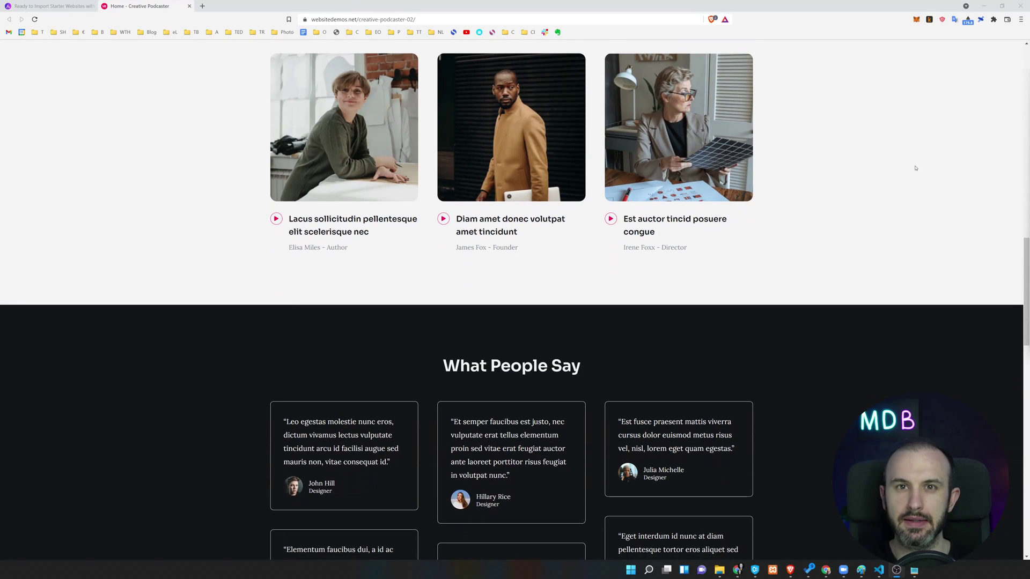
scroll(807, 210, up, 17)
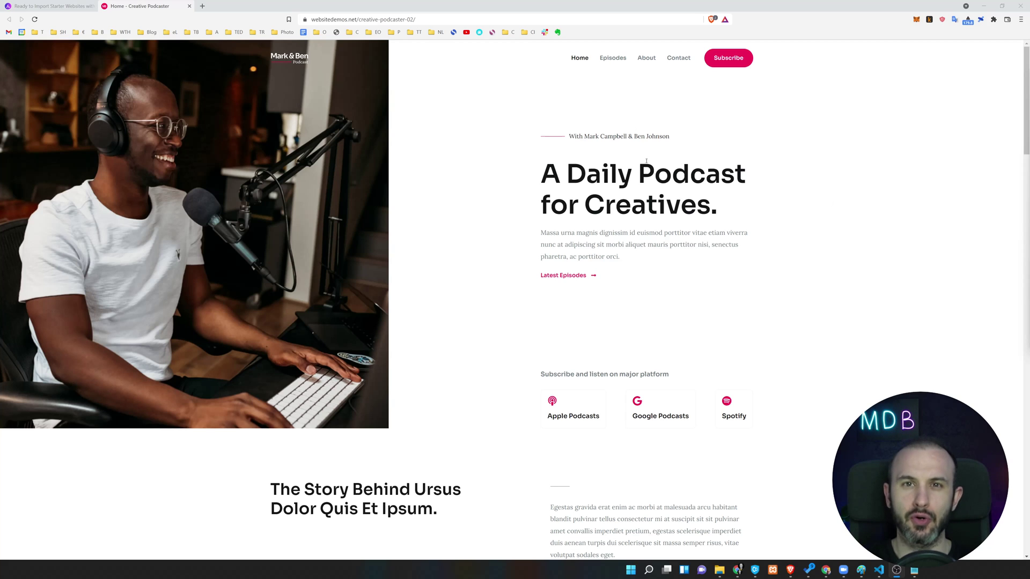
scroll(647, 161, down, 15)
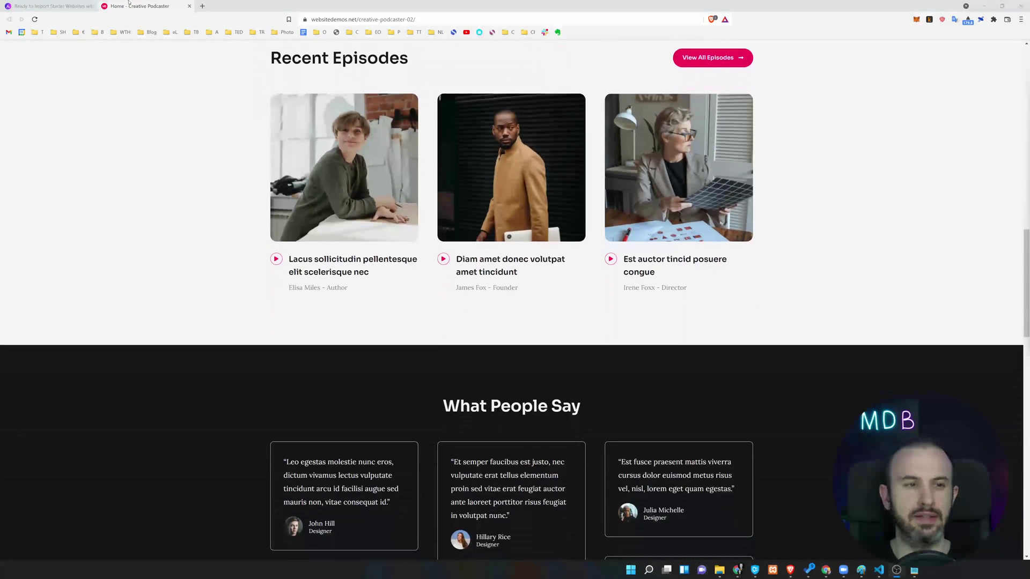
Browse the Ready to Import Starter Websites grid, then open a new blank tab.
click(51, 6)
scroll(587, 186, down, 10)
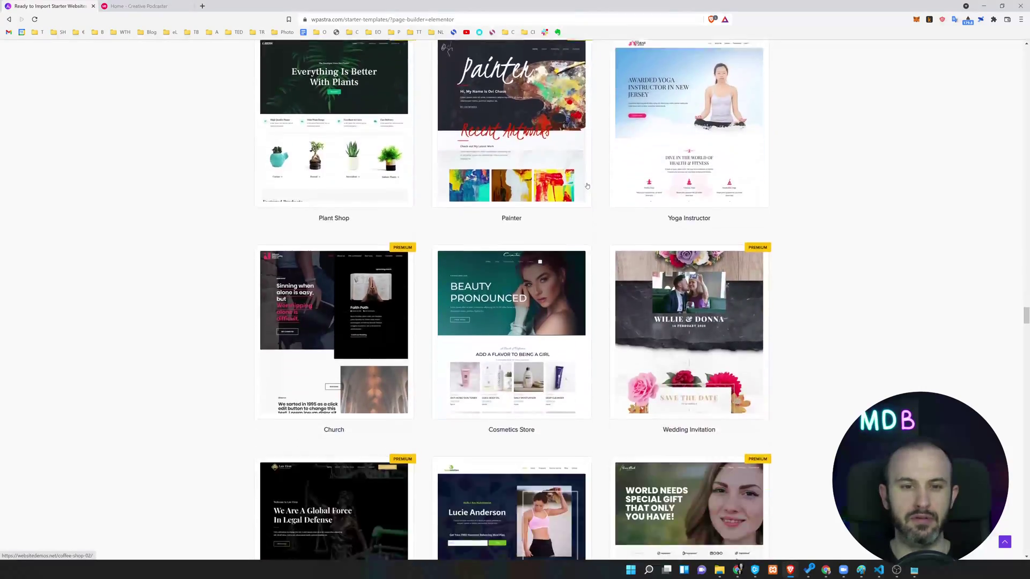
scroll(587, 186, down, 15)
scroll(587, 185, up, 5)
scroll(587, 186, down, 15)
scroll(334, 278, up, 3)
key(ctrl+t)
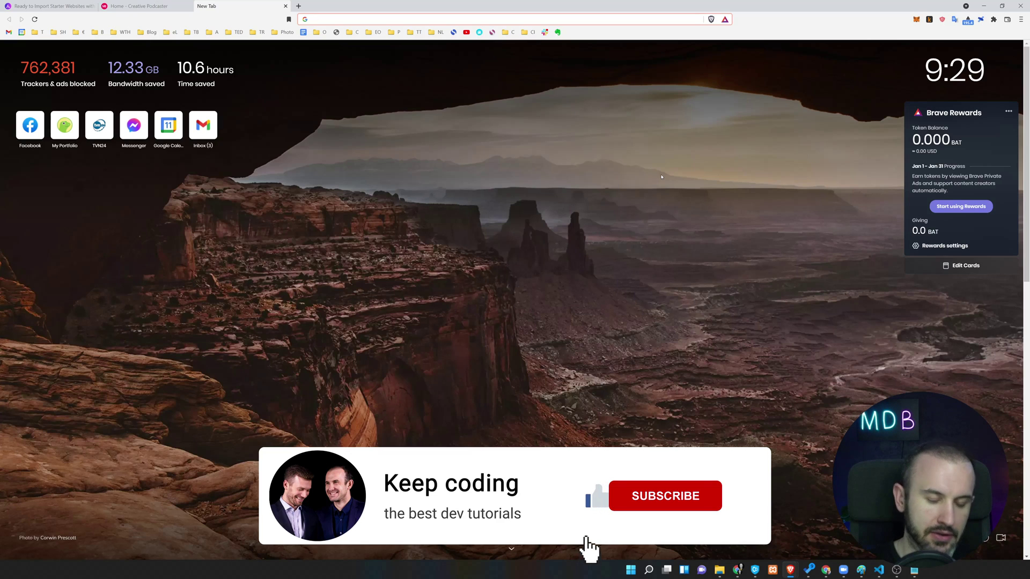
key(ctrl+shift+n)
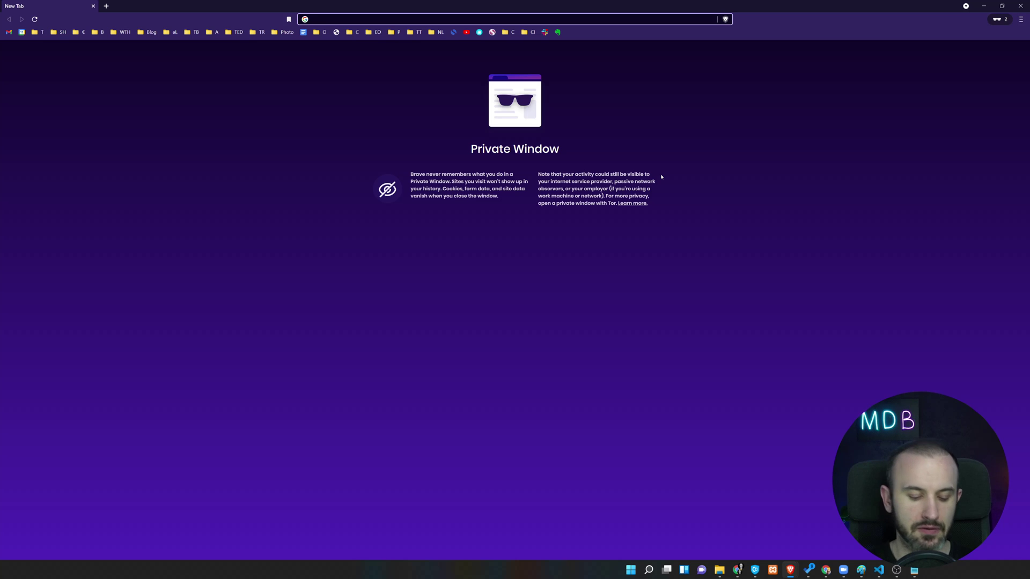
text(mdb)
key(Return)
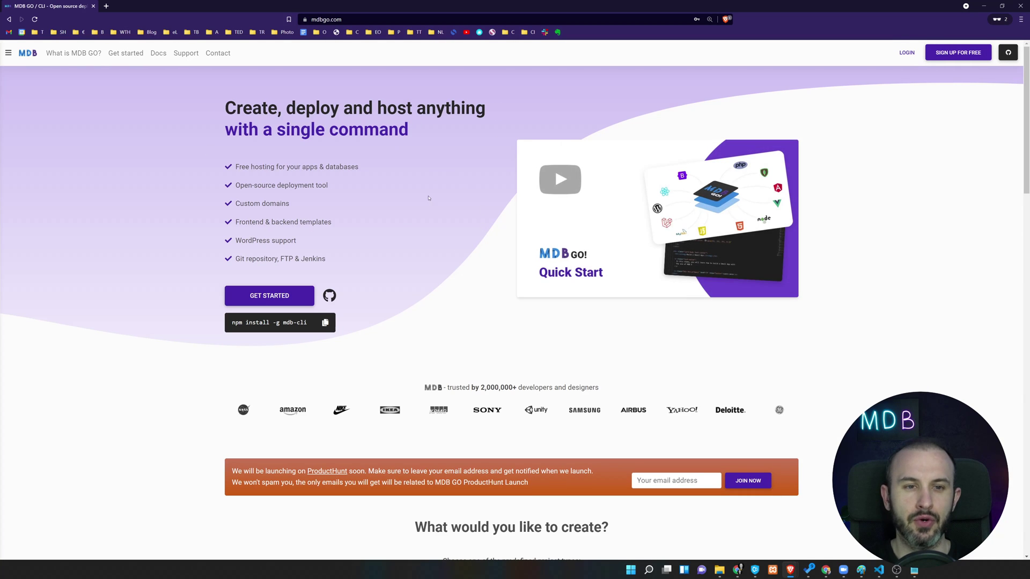
click(955, 56)
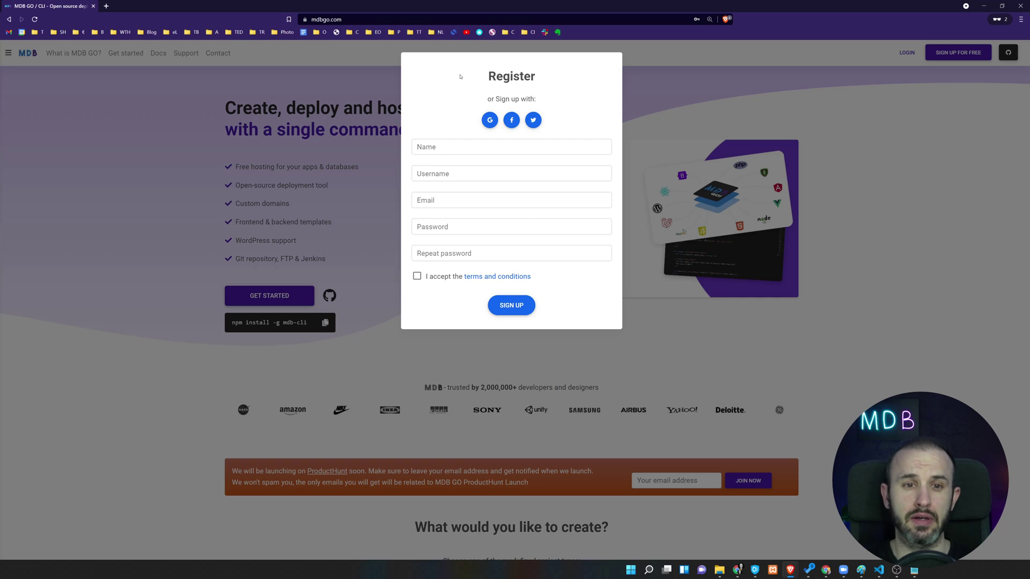
click(288, 137)
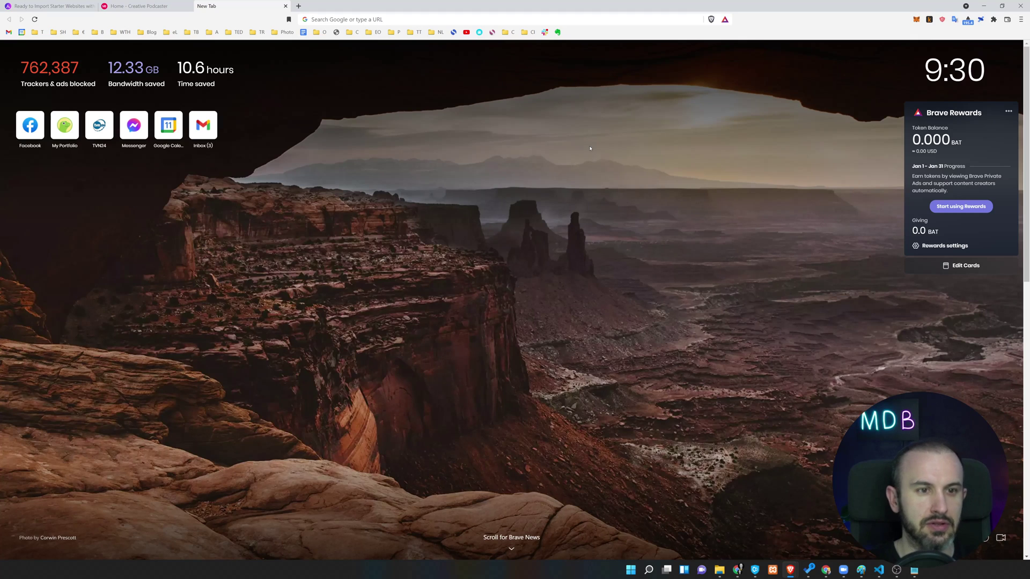
Load mdbgo.com and start creating a new WordPress site.
text(mdbgo.com)
key(Return)
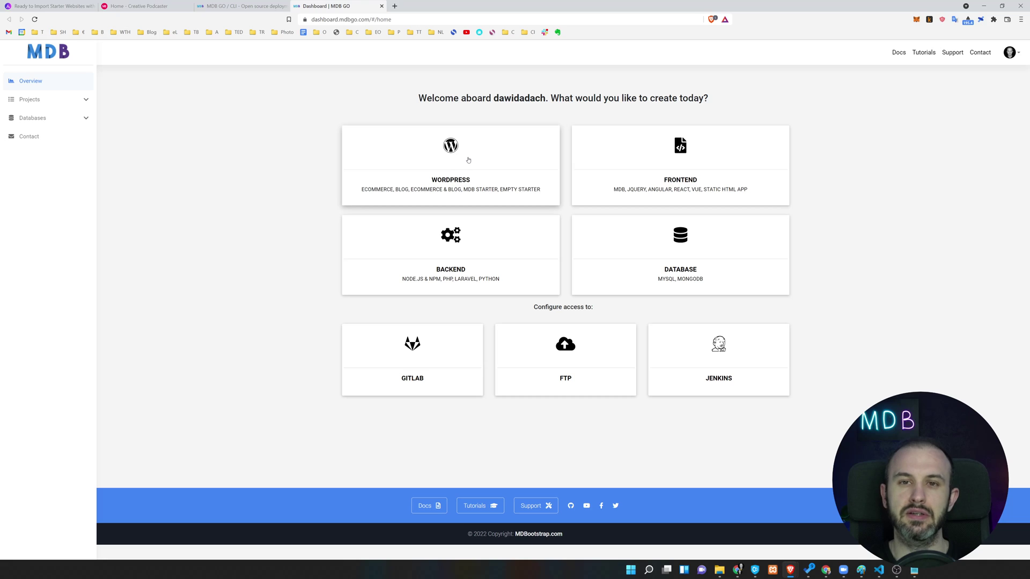
click(459, 153)
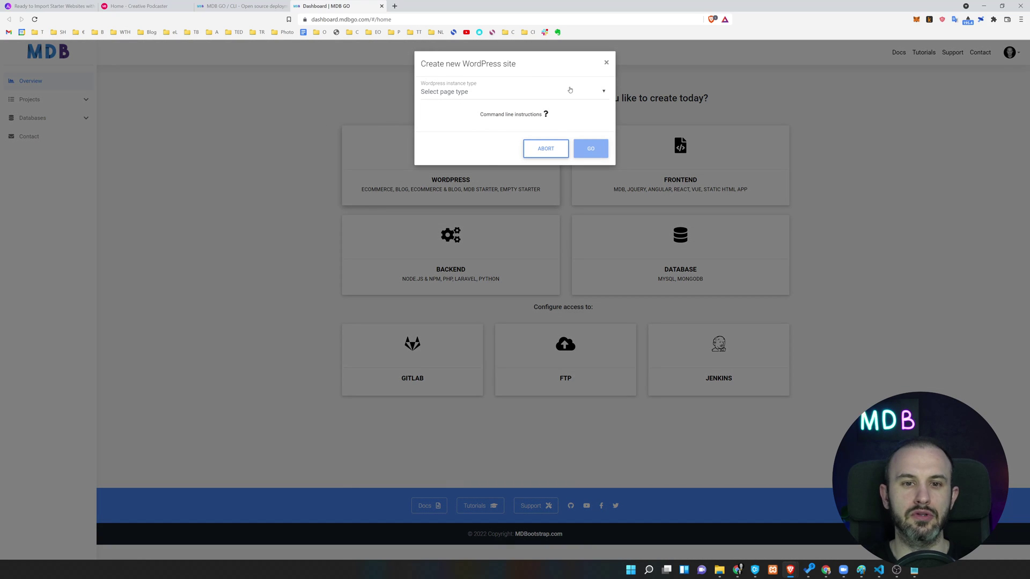
Choose Blog + eCommerce as the instance type and continue to the installation details.
click(573, 91)
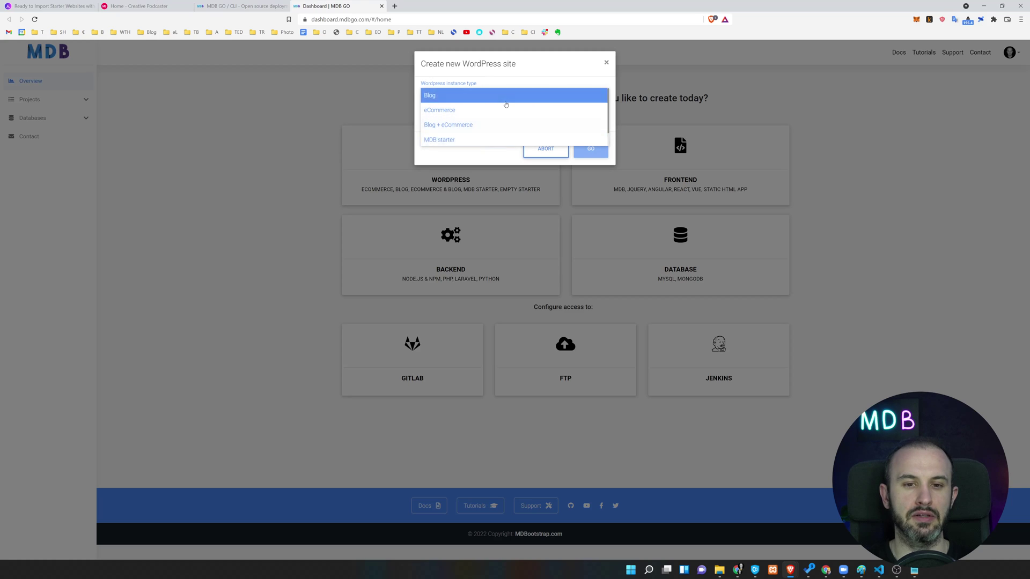
scroll(464, 145, down, 1)
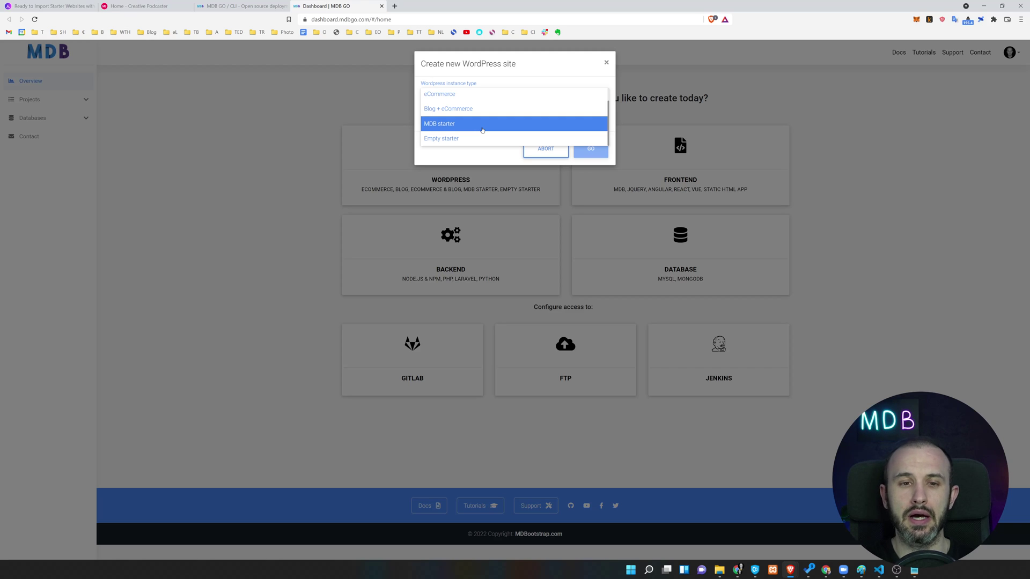
scroll(482, 130, up, 1)
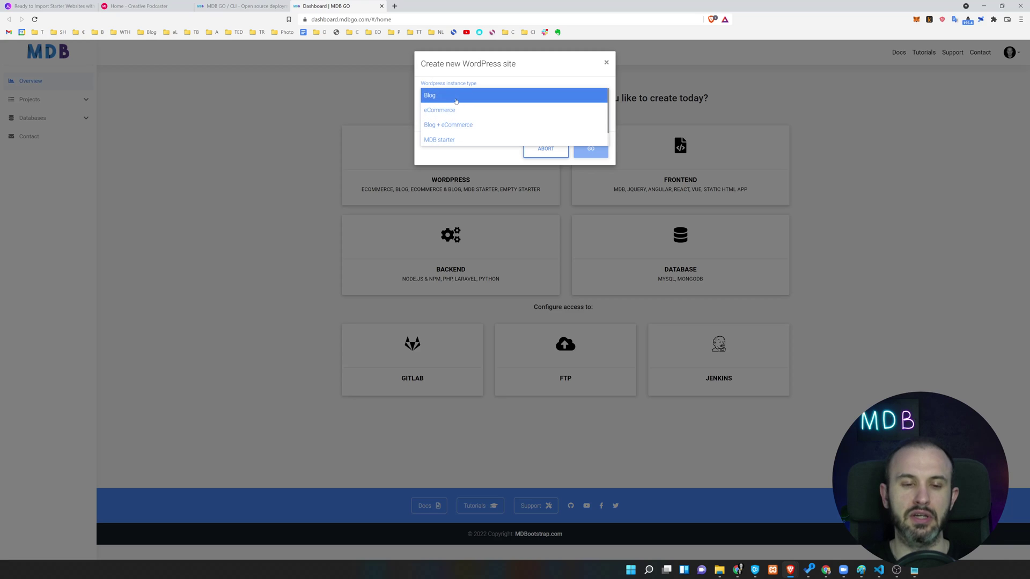
click(508, 112)
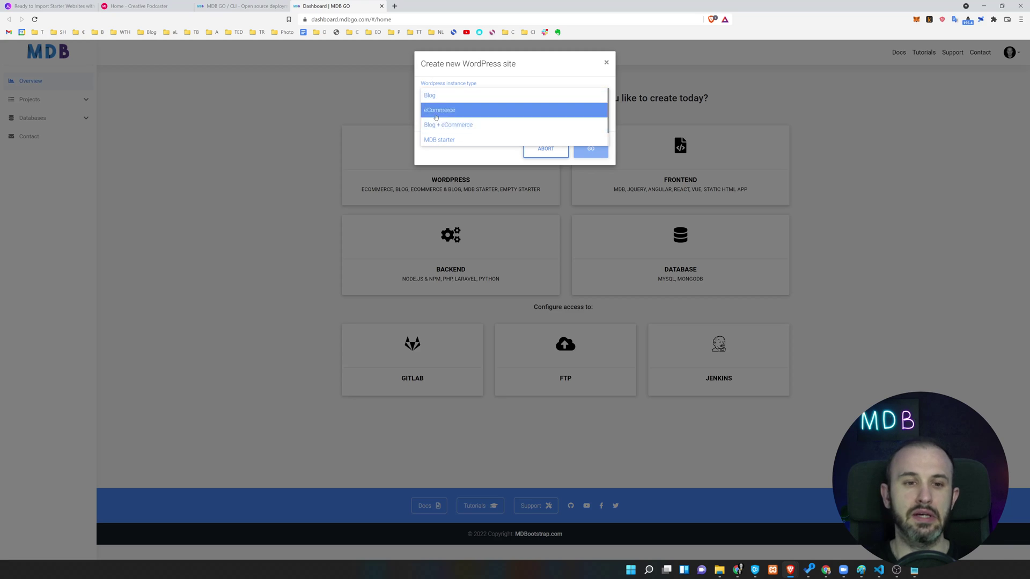
click(455, 130)
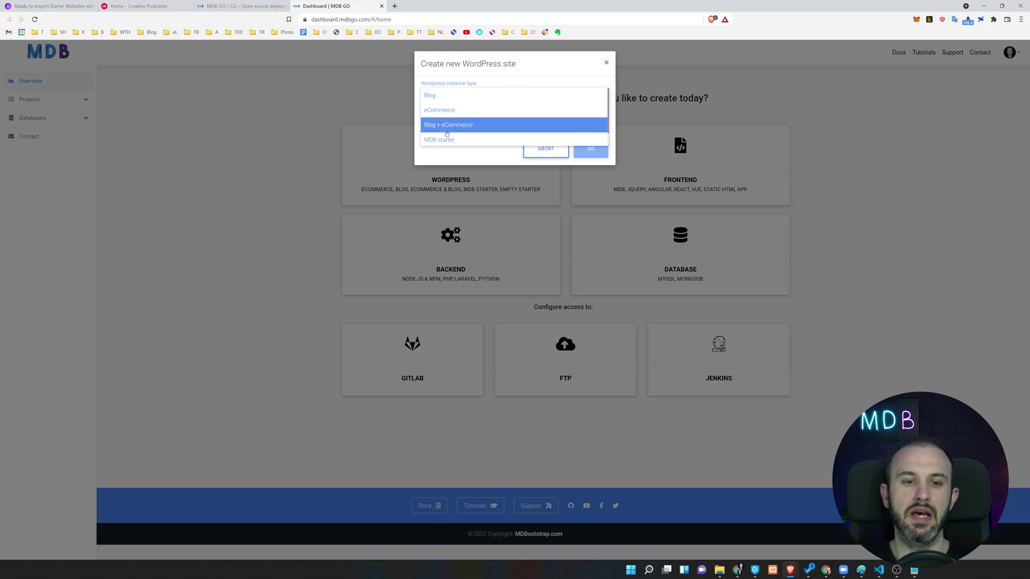
click(445, 126)
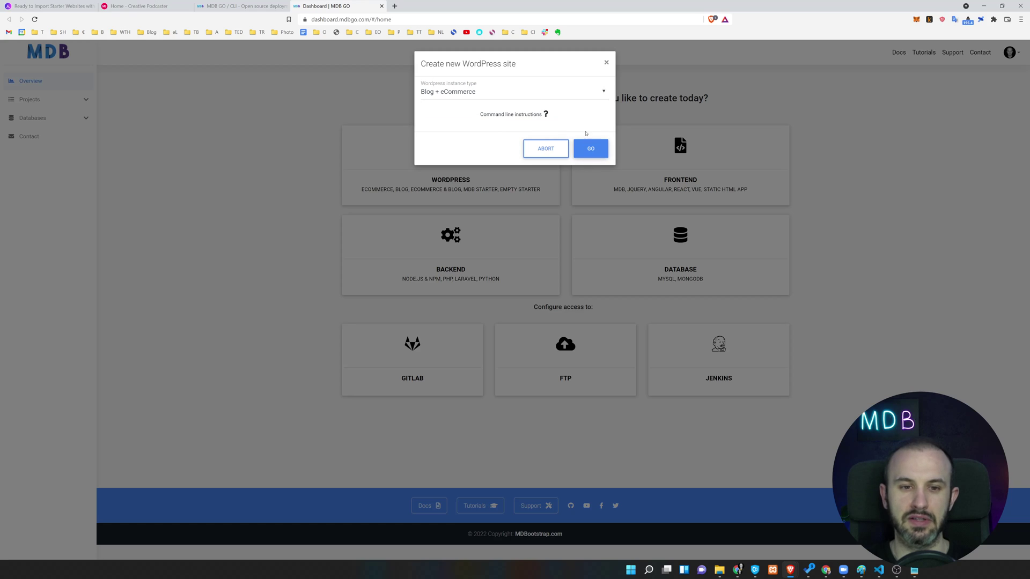
click(591, 148)
click(473, 138)
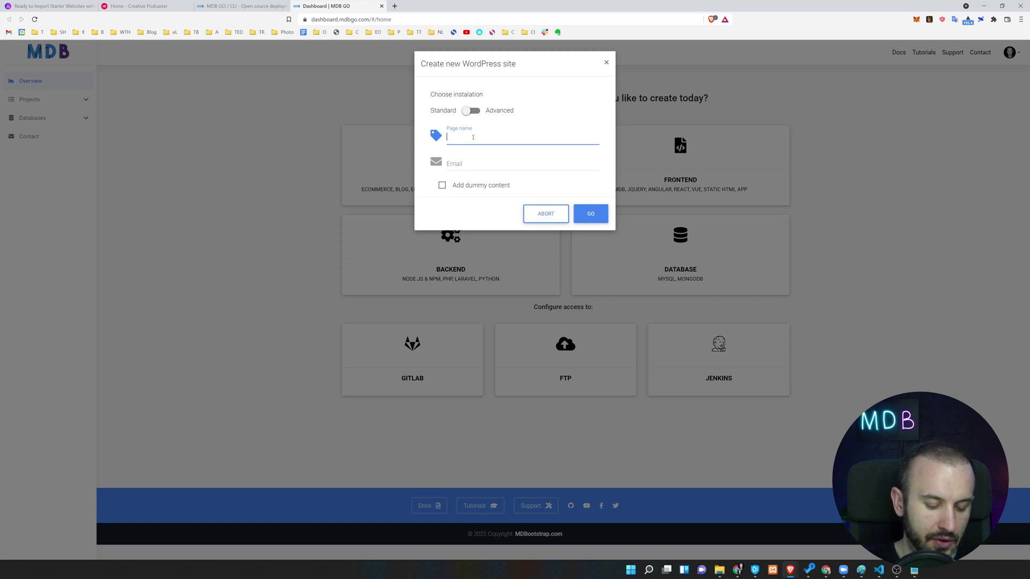
Create the site 'wp-start' with the owner's e-mail, dummy content and Standard installation.
text(wp-)
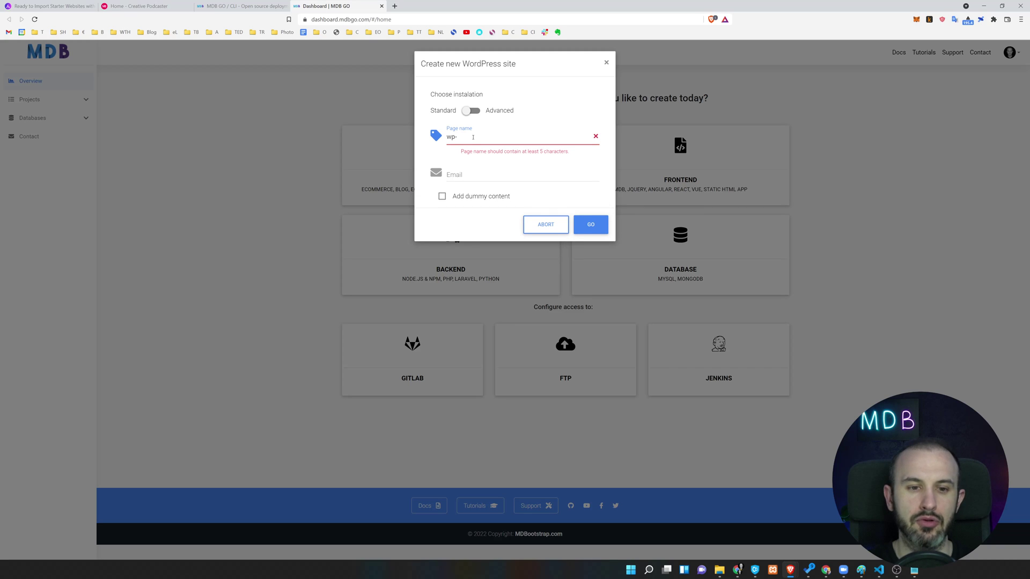
text(start)
click(487, 161)
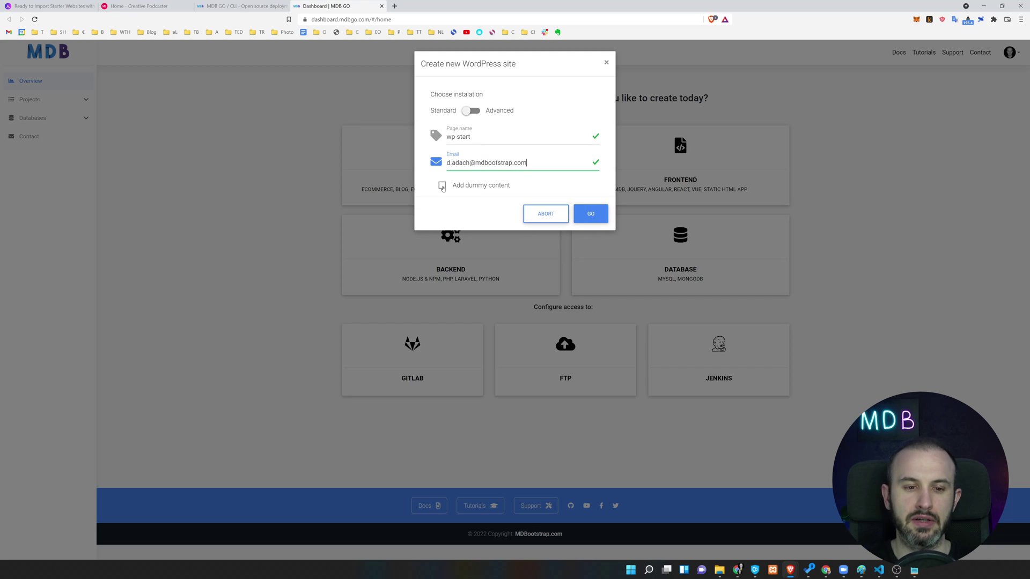
click(444, 188)
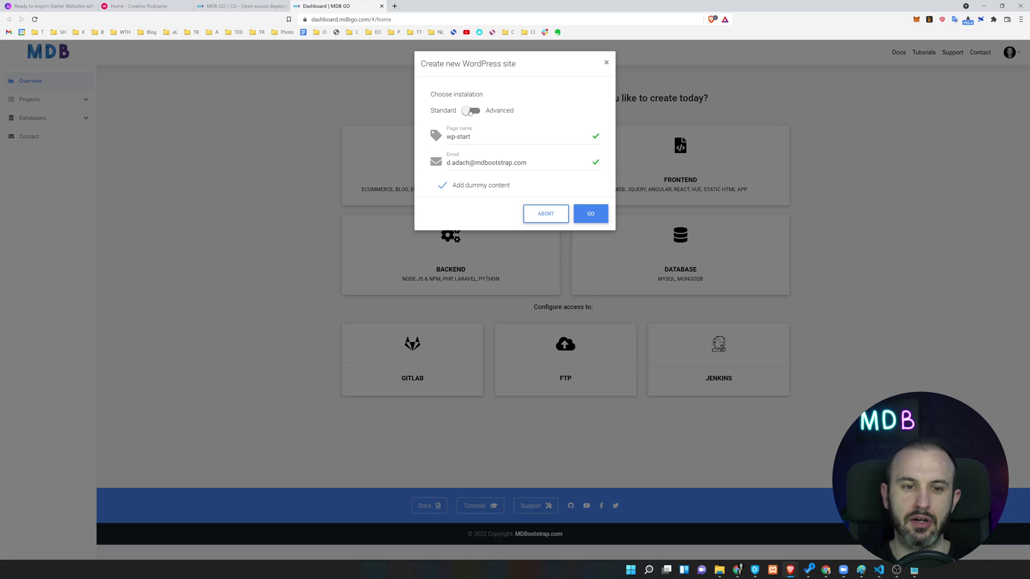
click(472, 111)
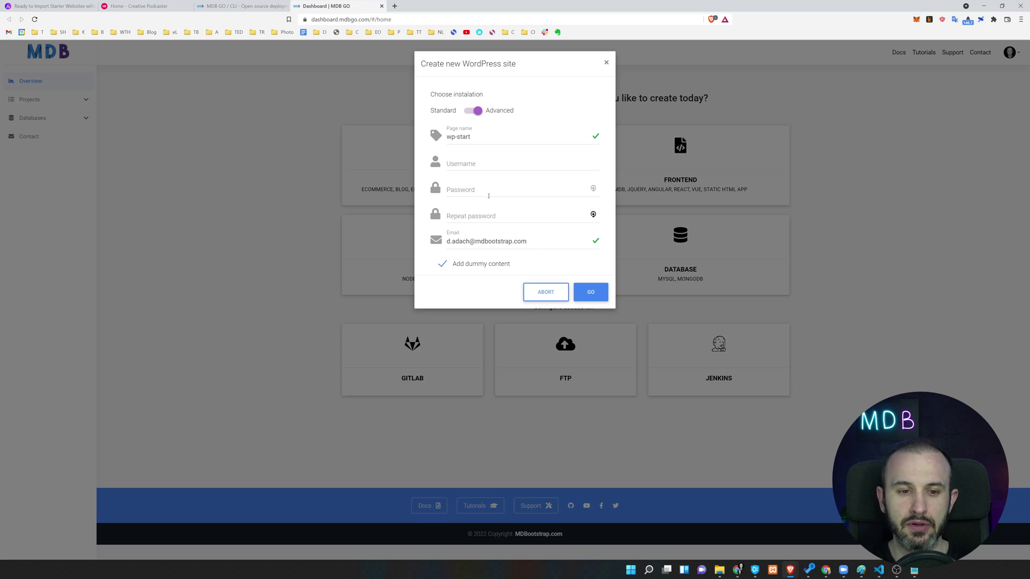
click(473, 112)
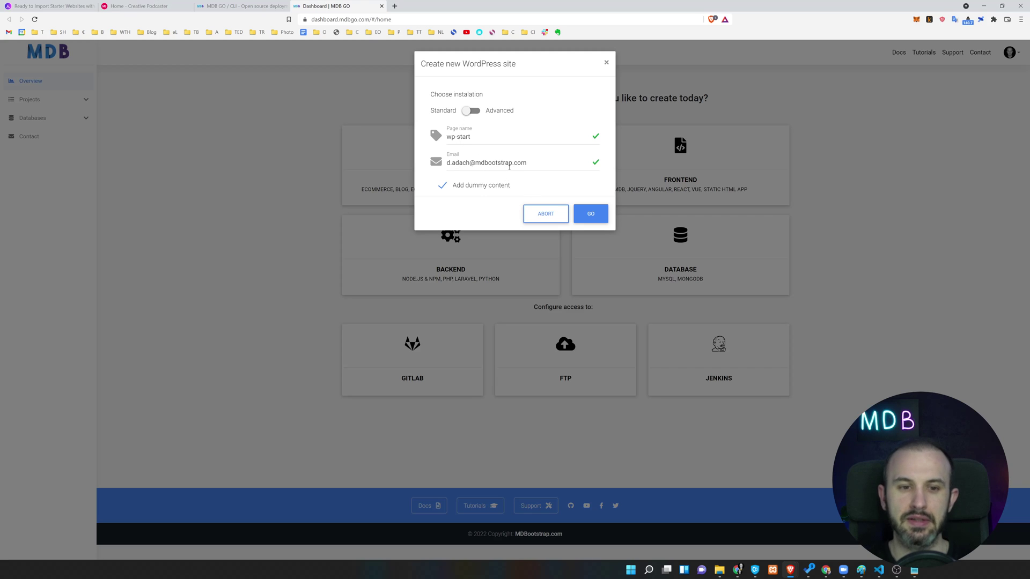
click(603, 218)
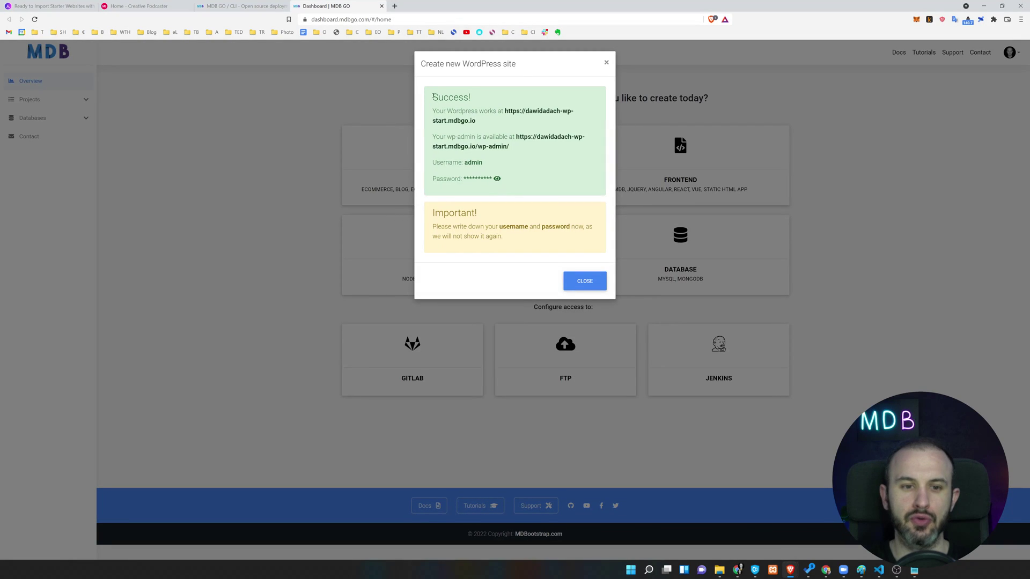
Reveal the generated admin password in the Success dialog and open the site in a background tab.
mouse_move(433, 93)
mouse_down()
mouse_move(582, 150)
mouse_move(499, 180)
mouse_move(432, 135)
mouse_move(431, 99)
mouse_up()
click(503, 173)
click(497, 179)
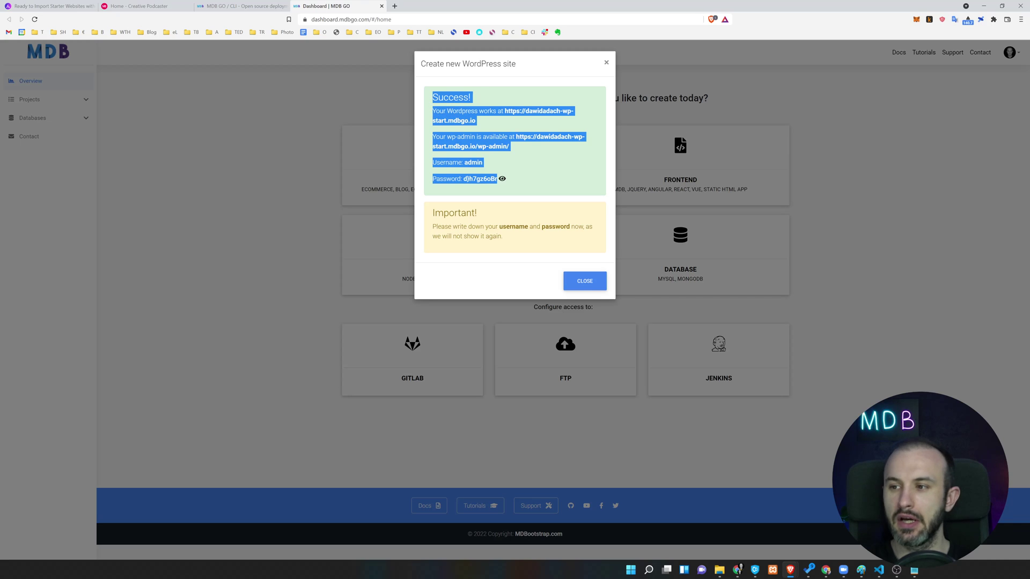
key(alt+Tab)
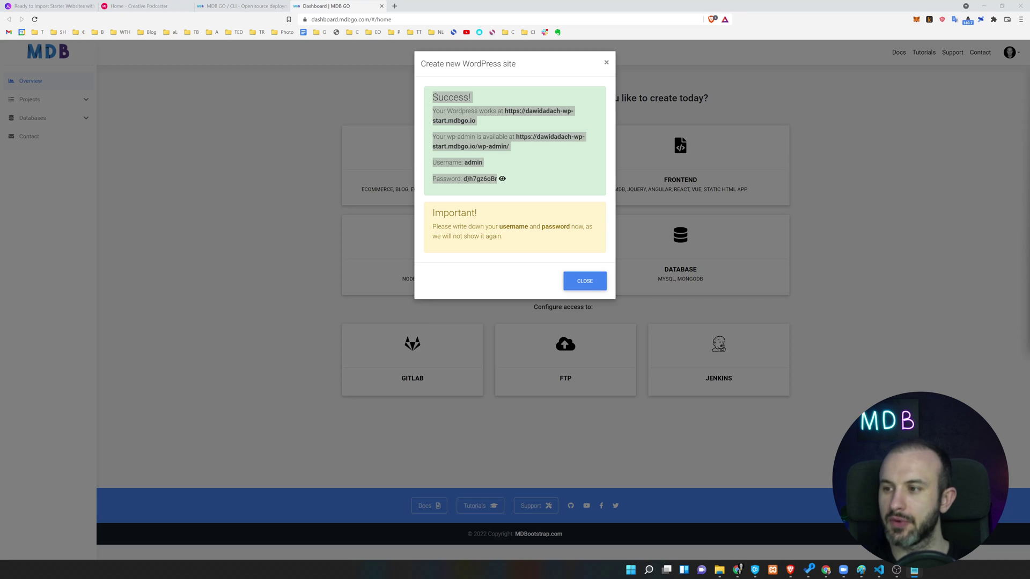
click(535, 144)
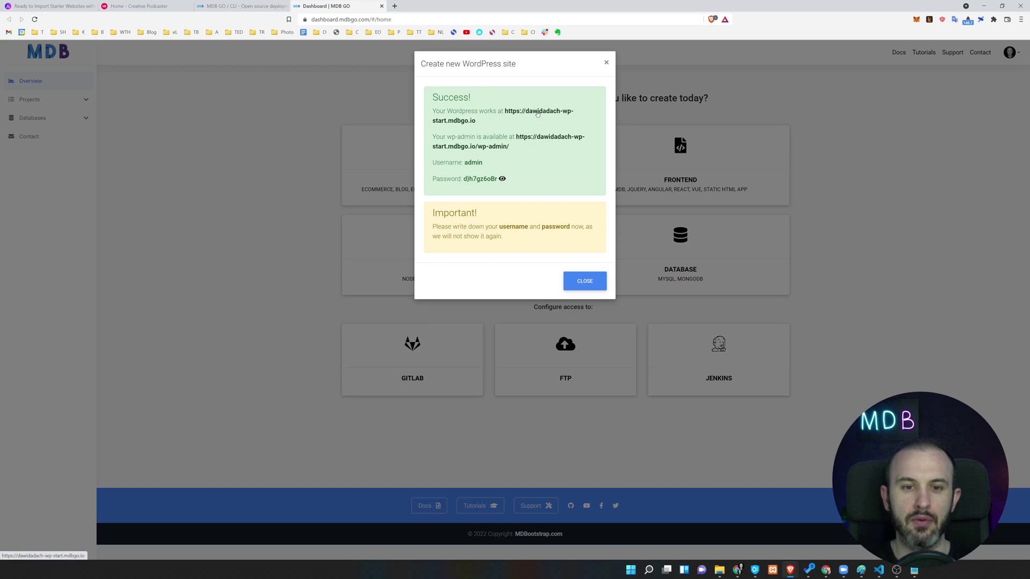
middle_click(535, 114)
Open the wp-admin login page in its own tab and copy the generated password.
drag(484, 124, 504, 111)
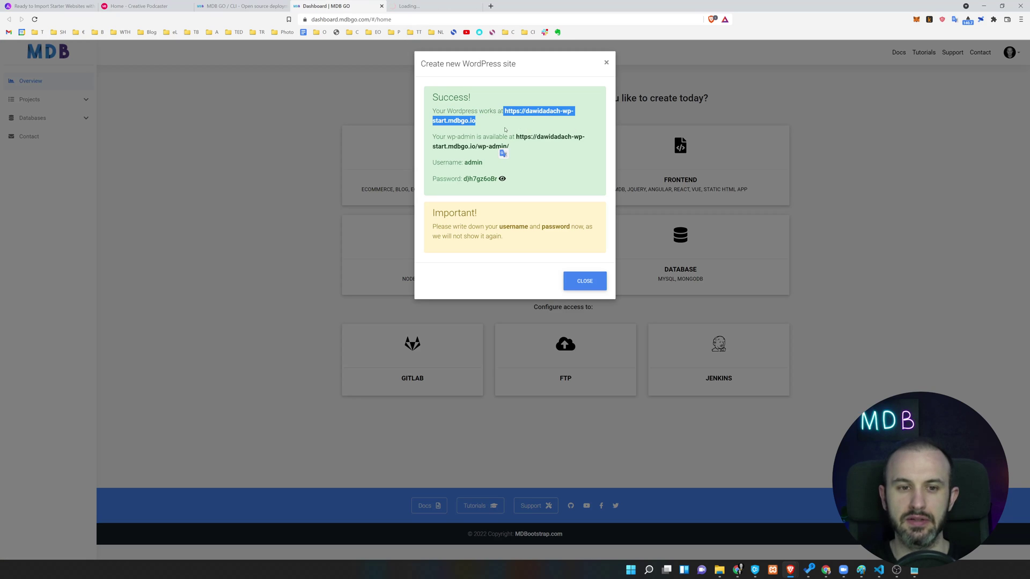
click(494, 128)
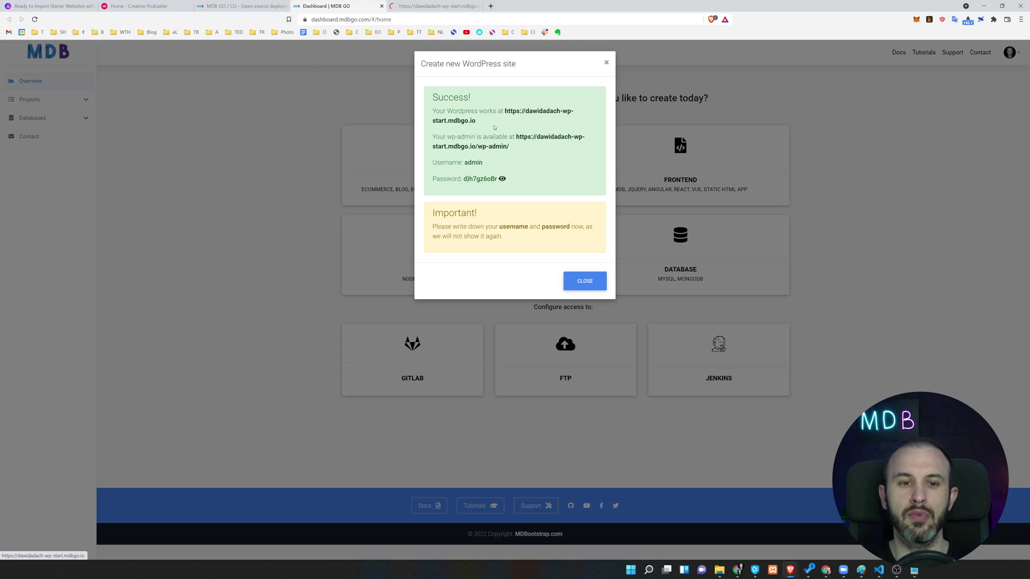
drag(476, 121, 507, 111)
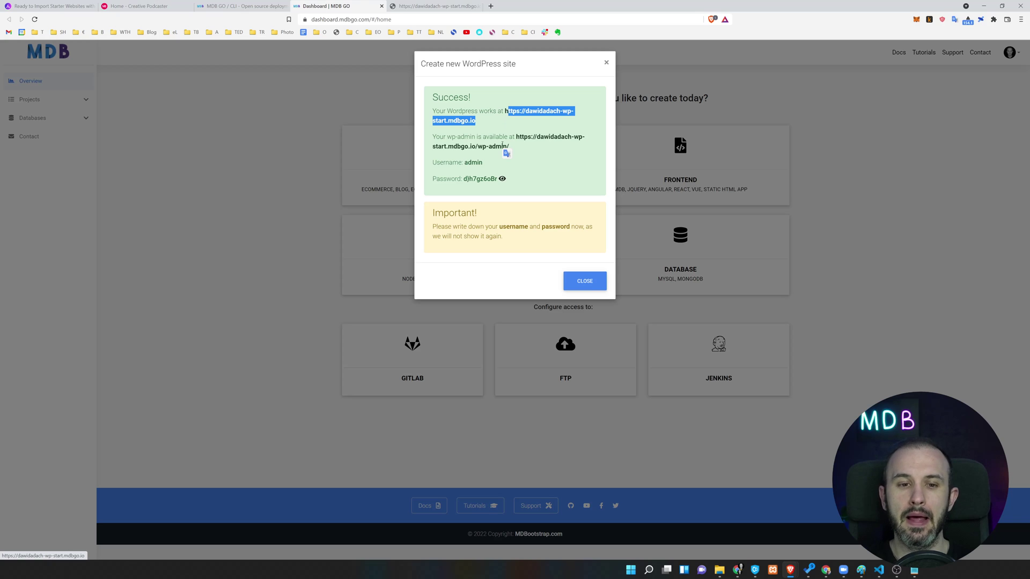
click(533, 152)
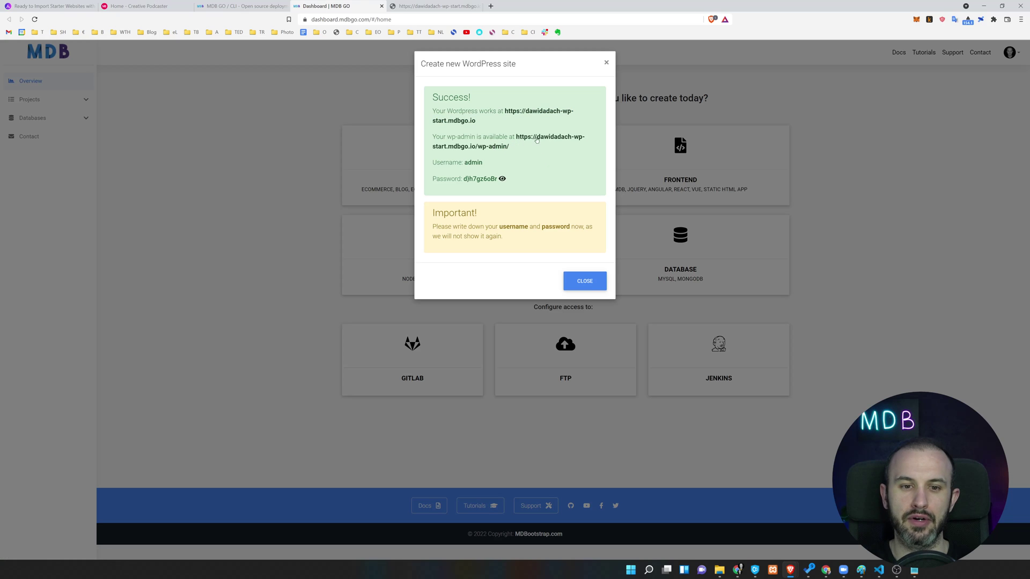
middle_click(507, 146)
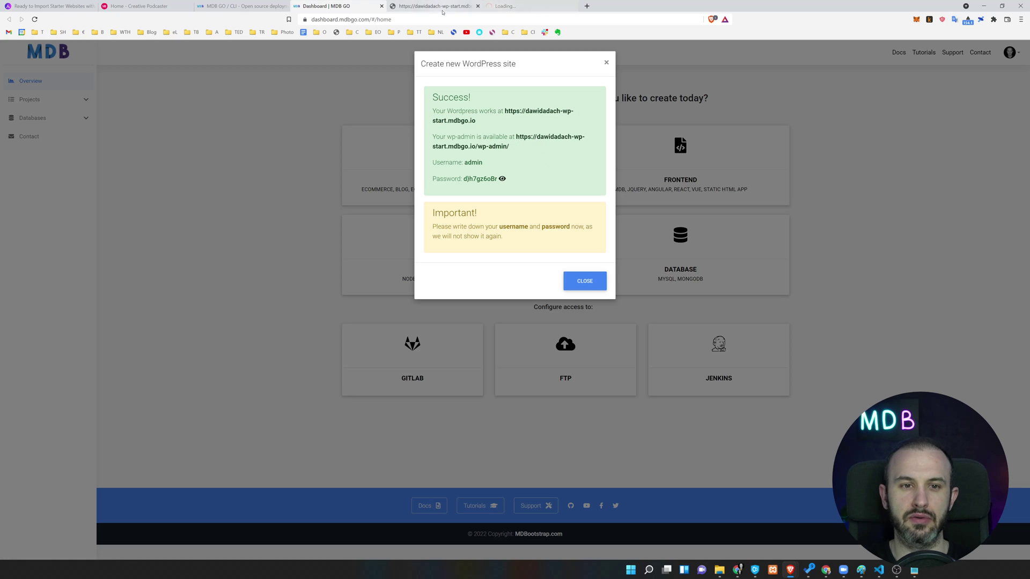
click(496, 6)
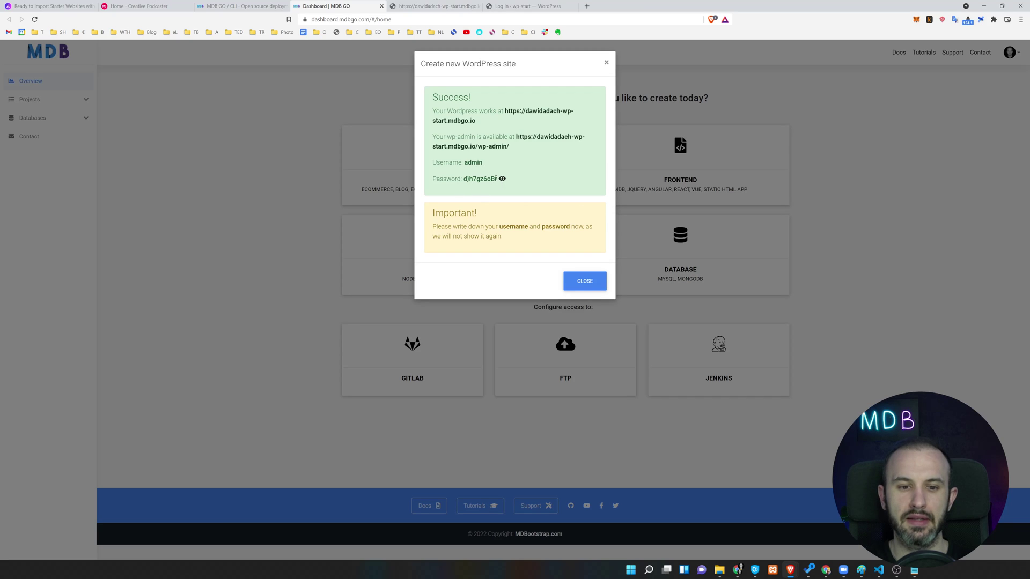
drag(464, 179, 498, 183)
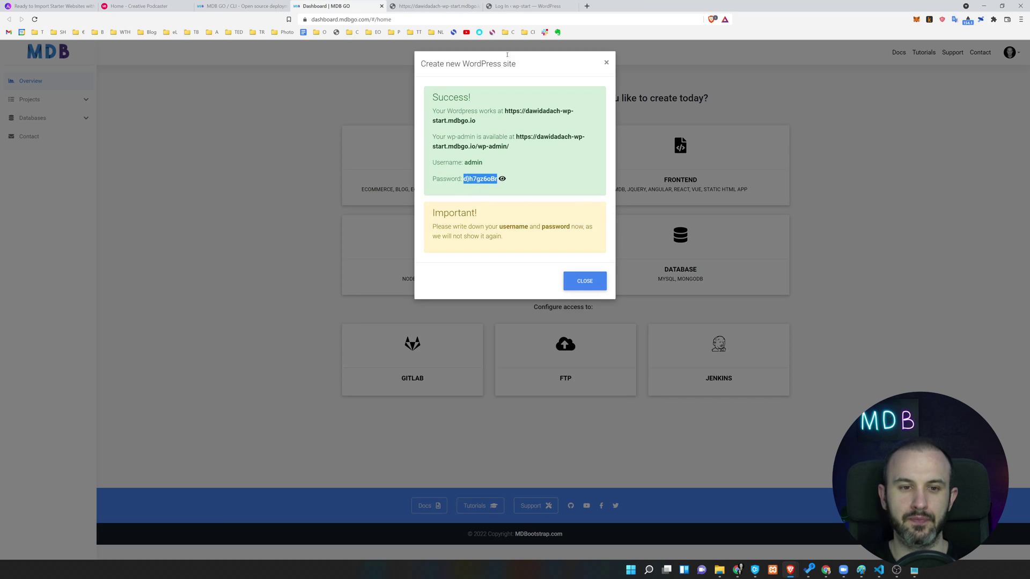
click(528, 6)
Log in to wp-admin as 'admin' with the pasted password.
text(ad)
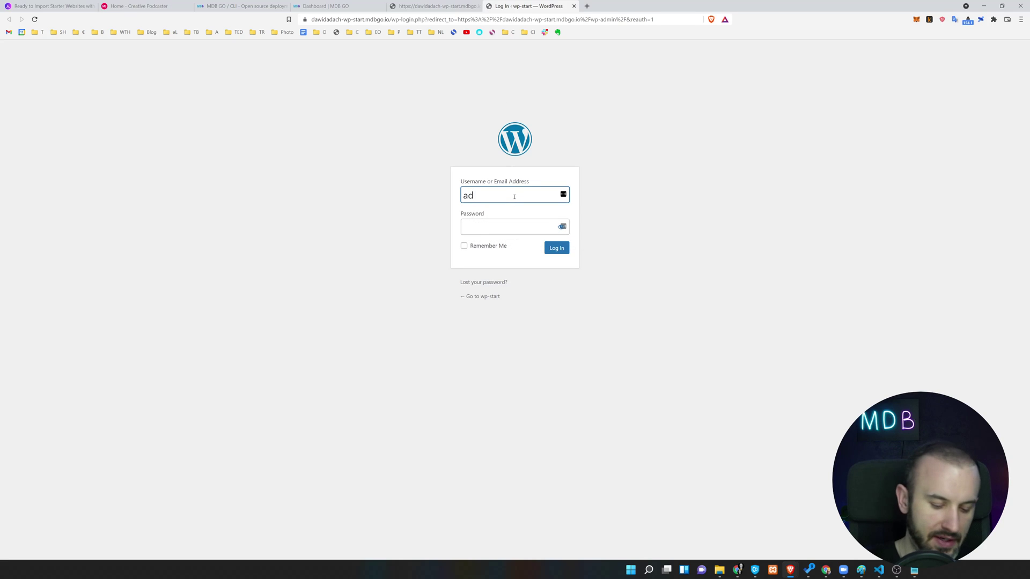
text(min)
key(Tab)
key(ctrl+v)
key(Return)
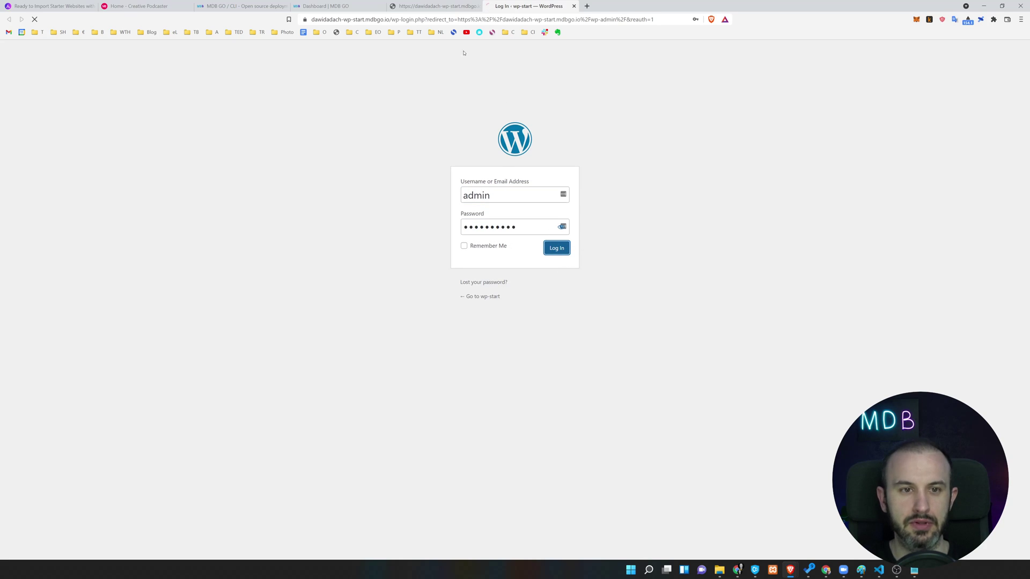
Scroll through the Cast away blog homepage.
click(437, 6)
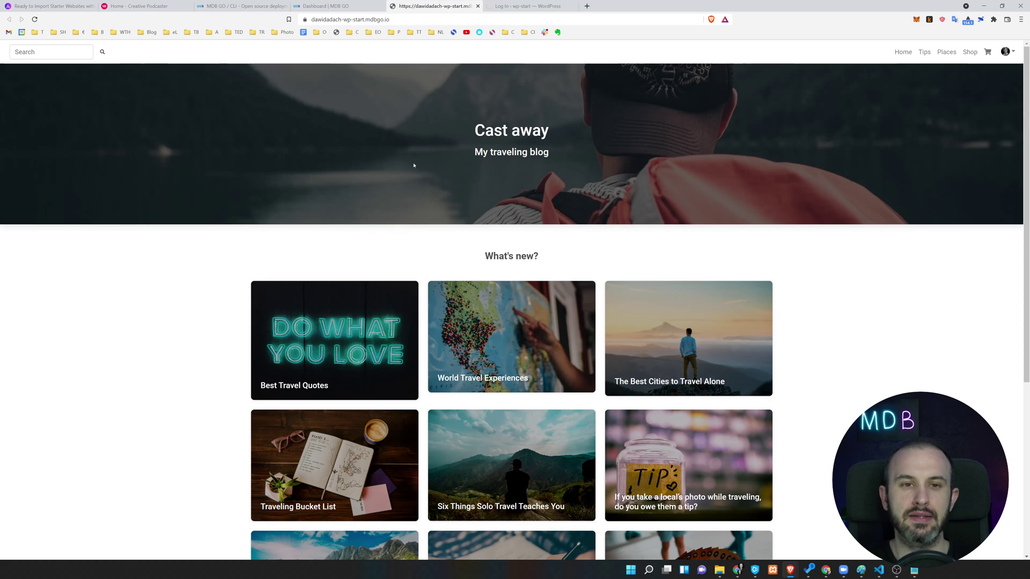
scroll(490, 214, down, 5)
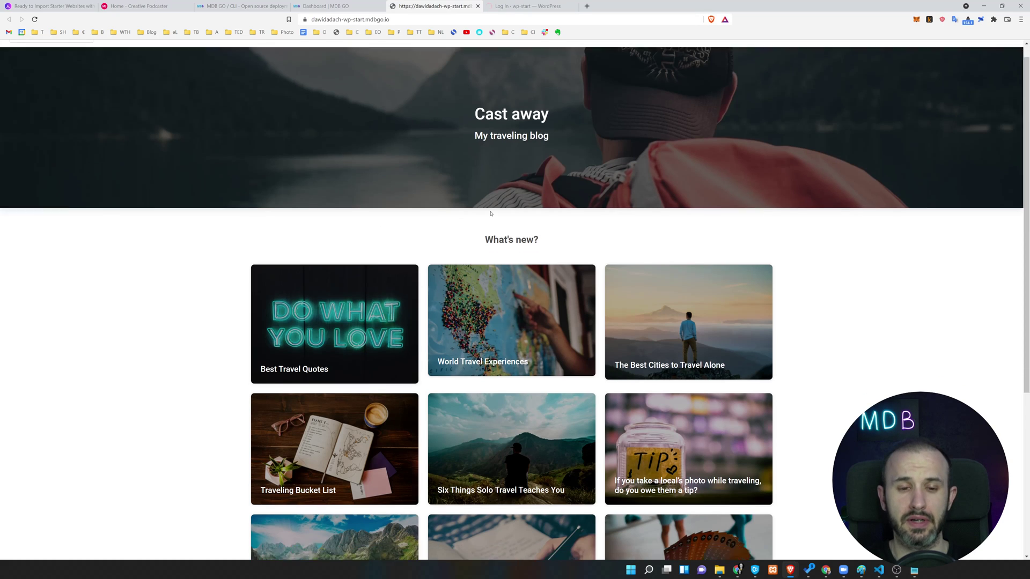
scroll(497, 219, up, 5)
scroll(496, 219, up, 1)
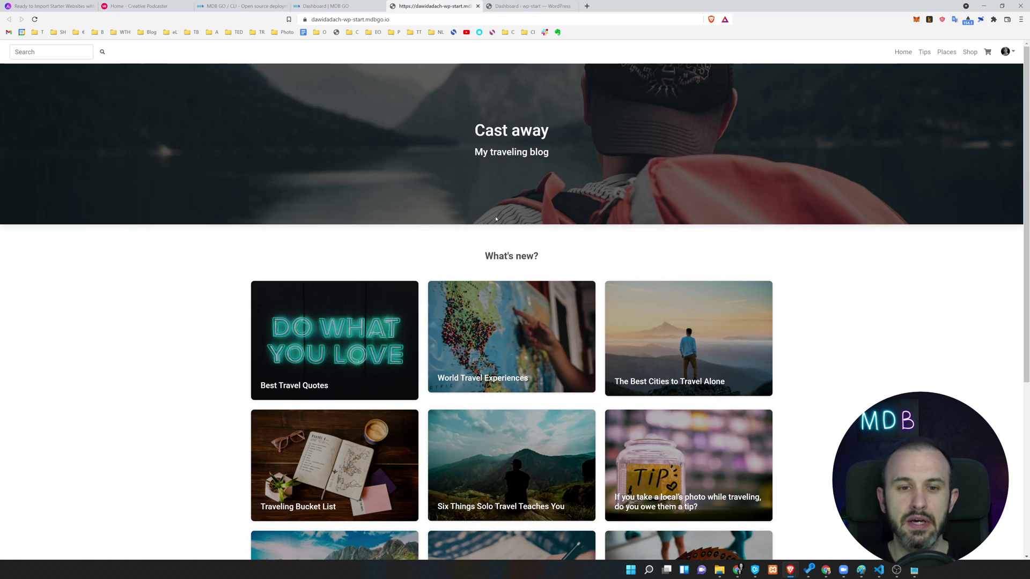
scroll(375, 236, down, 5)
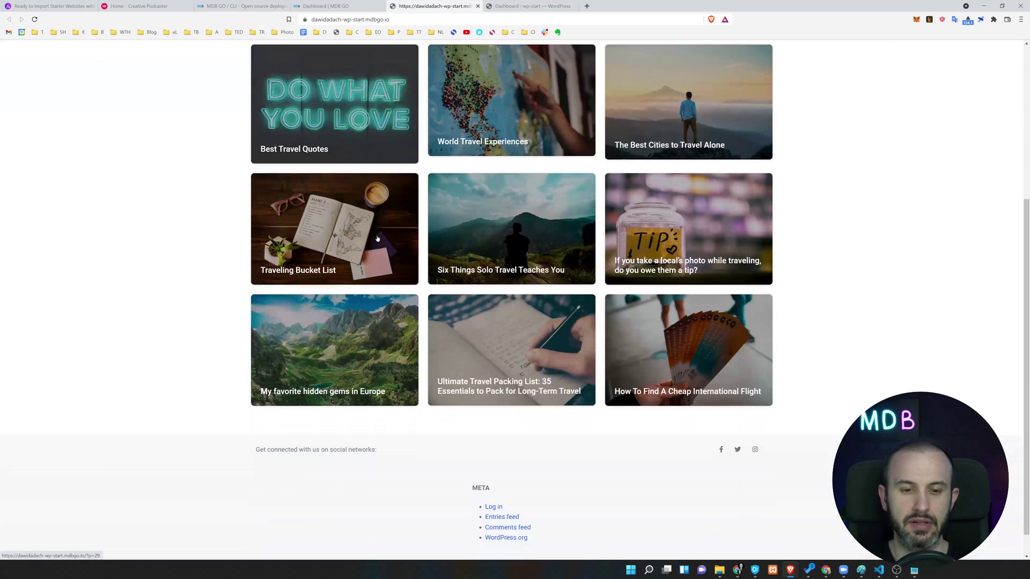
scroll(377, 238, up, 3)
scroll(346, 177, down, 3)
scroll(346, 177, up, 2)
Open the Best Travel Quotes post in a new tab and read through it.
middle_click(347, 185)
scroll(482, 225, up, 1)
key(ctrl+Tab)
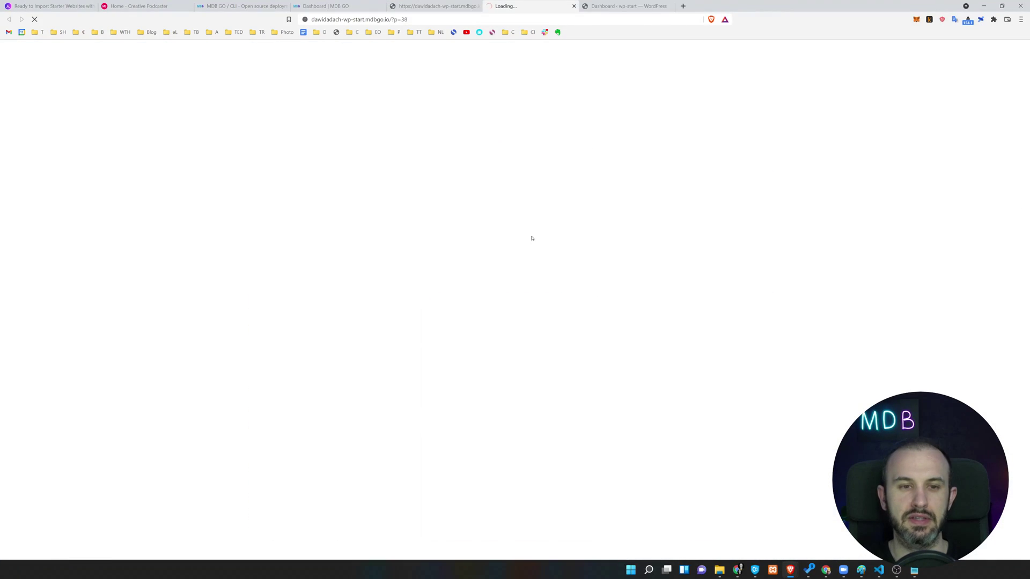
key(ctrl+shift+Tab)
scroll(383, 179, up, 2)
scroll(516, 183, down, 5)
key(ctrl+Tab)
scroll(437, 230, down, 9)
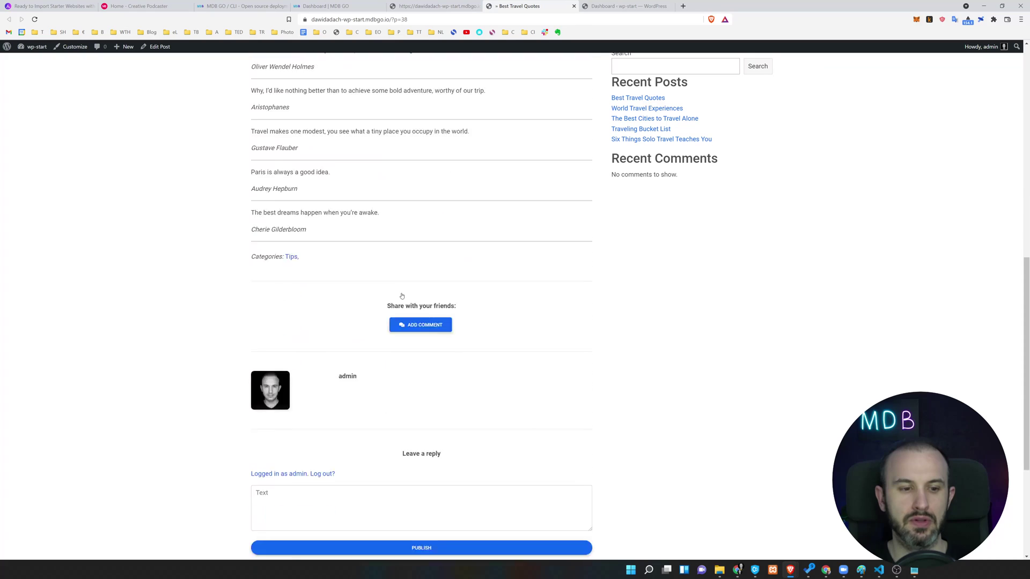
scroll(408, 284, up, 2)
key(Home)
key(ctrl+shift+Tab)
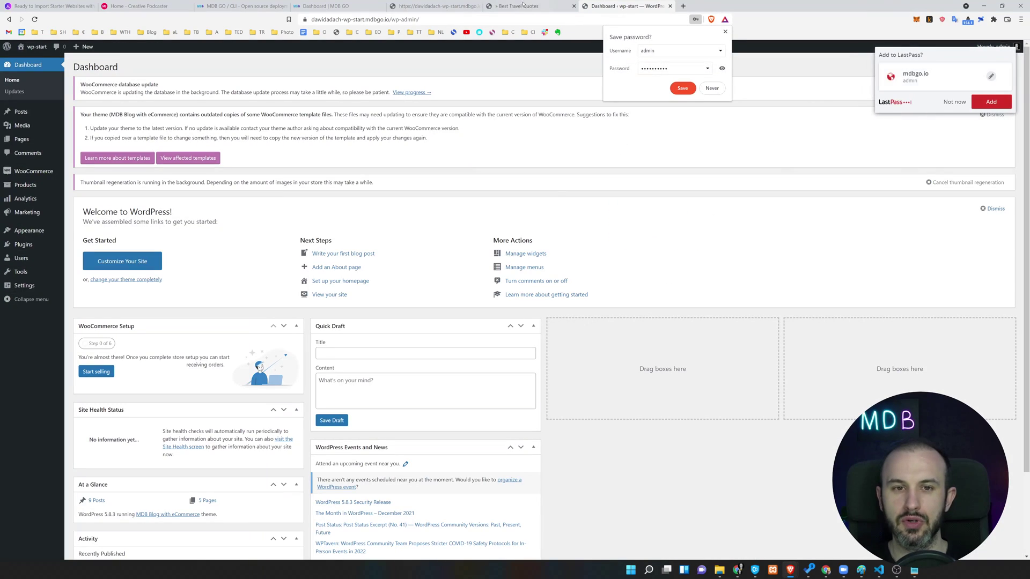
scroll(969, 59, up, 5)
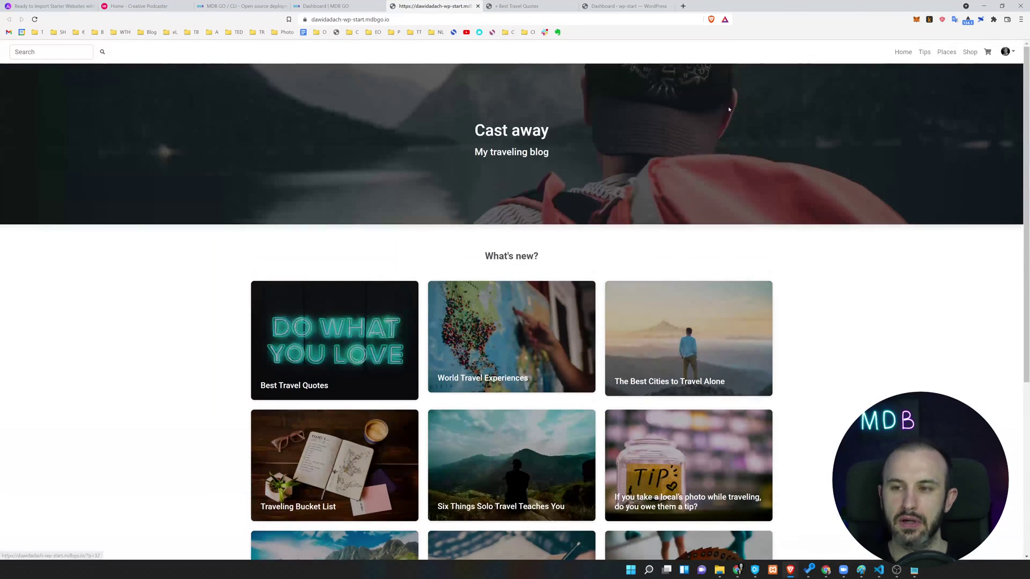
Open the Shop page in a new tab, look it over, and return to the homepage.
middle_click(970, 54)
key(ctrl+Tab)
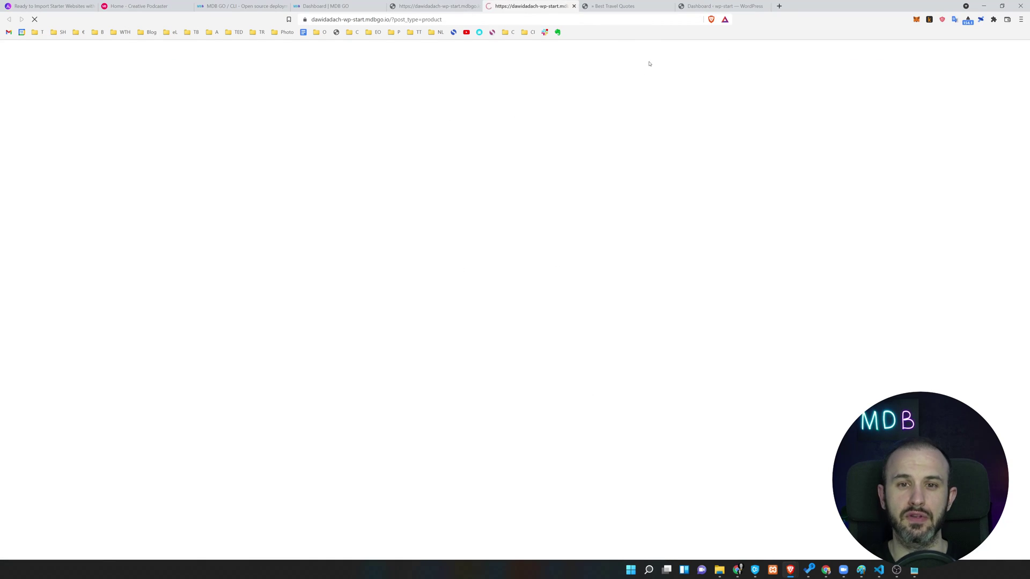
scroll(619, 277, down, 2)
scroll(620, 277, down, 5)
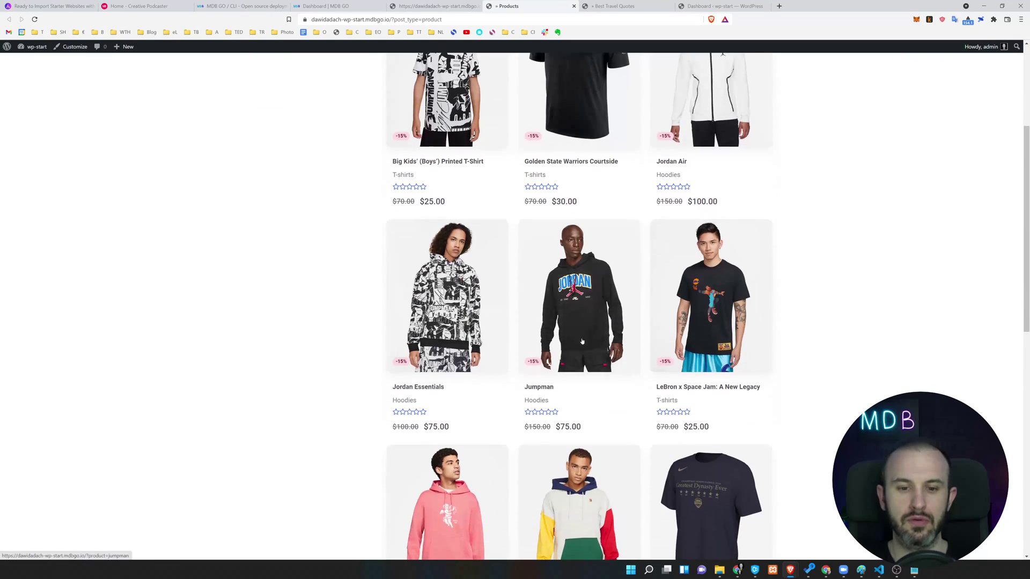
scroll(548, 319, up, 7)
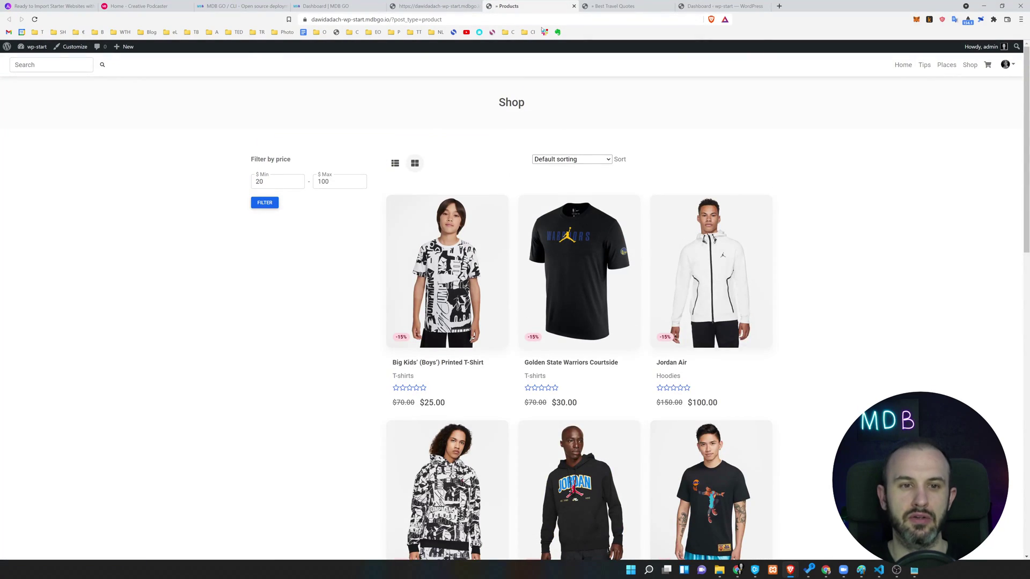
click(424, 7)
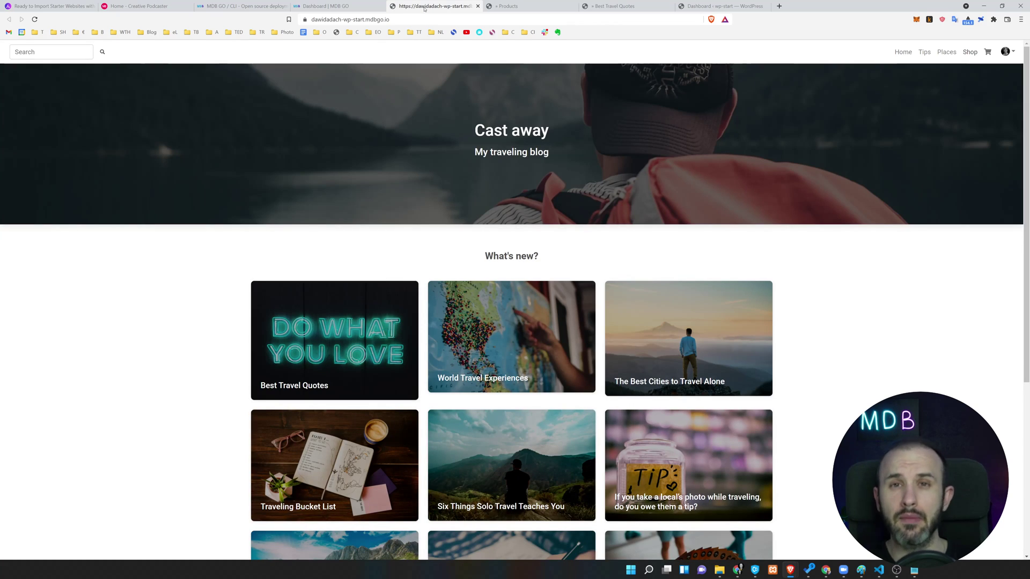
Dismiss the save-login offer and go to the admin user's Users > Profile page.
click(727, 6)
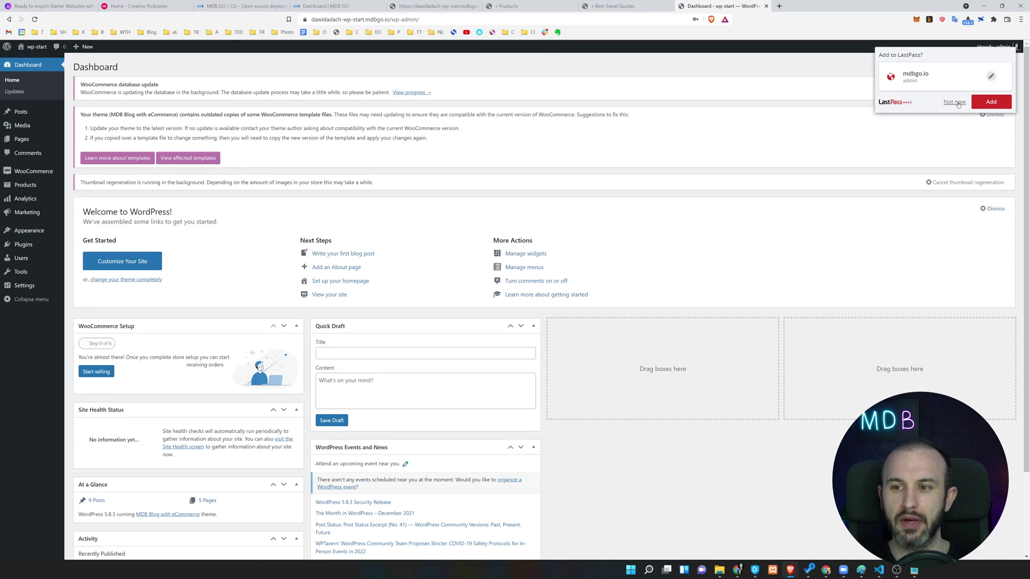
click(954, 102)
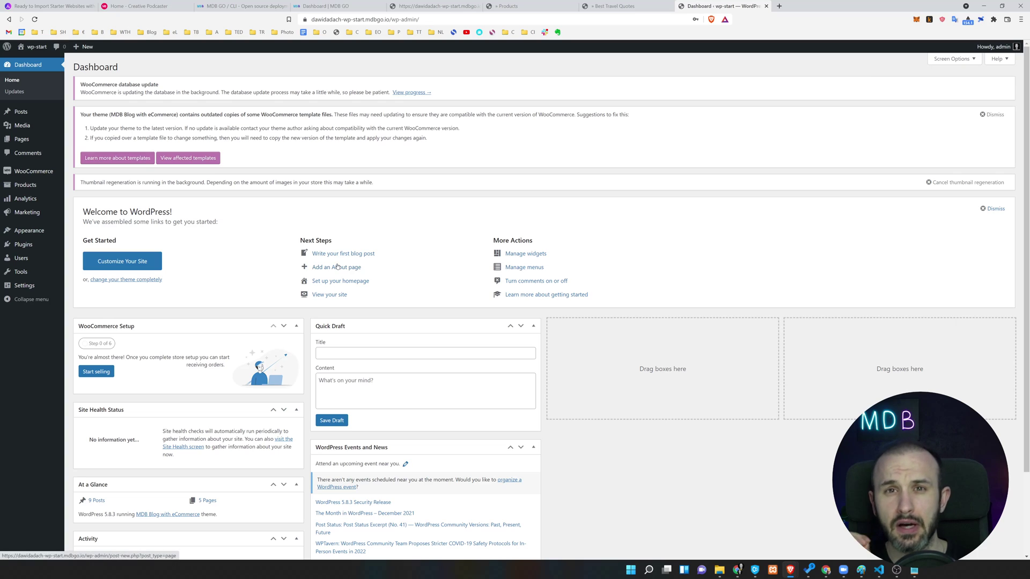
click(25, 263)
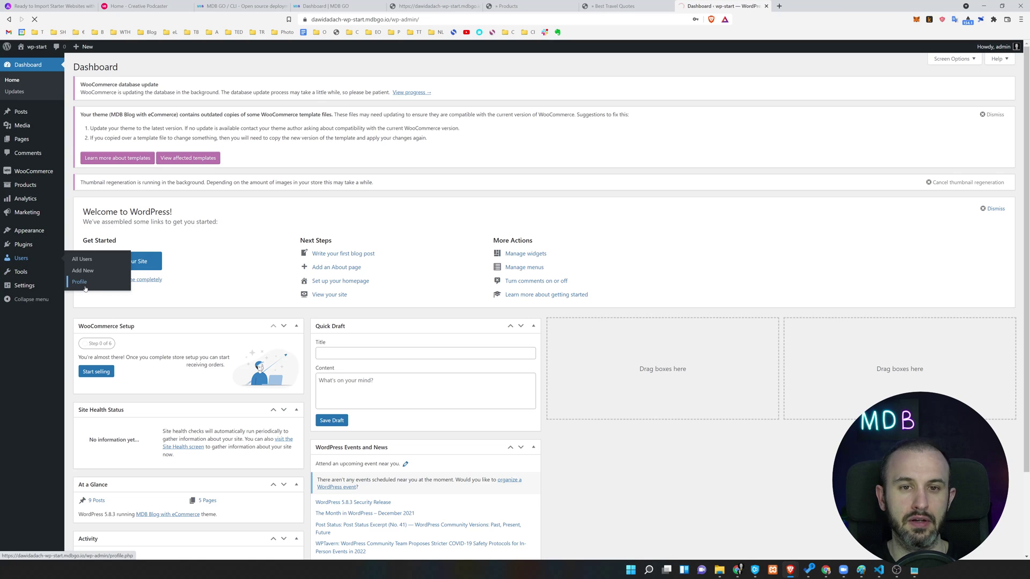
click(80, 282)
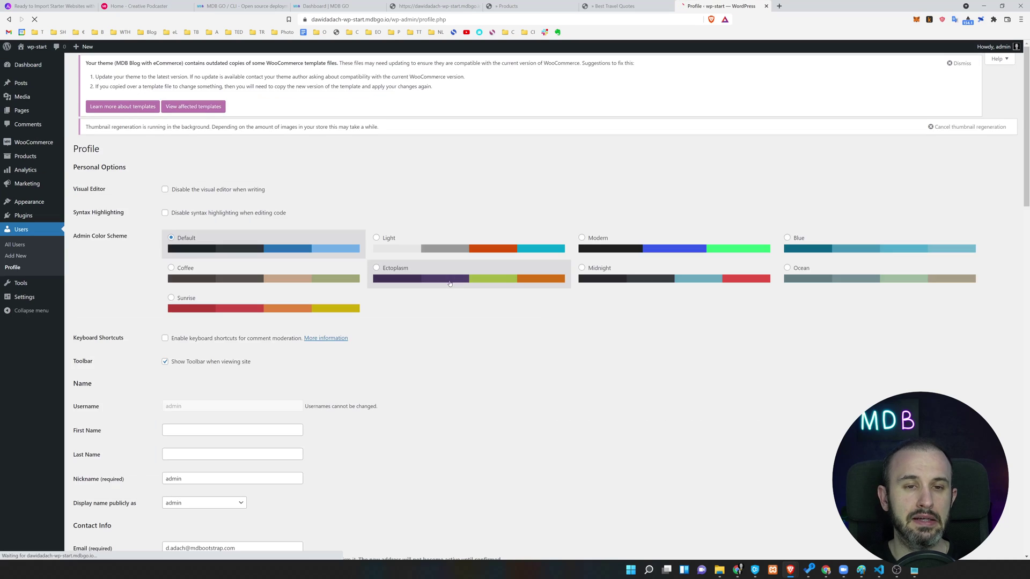
scroll(198, 354, down, 5)
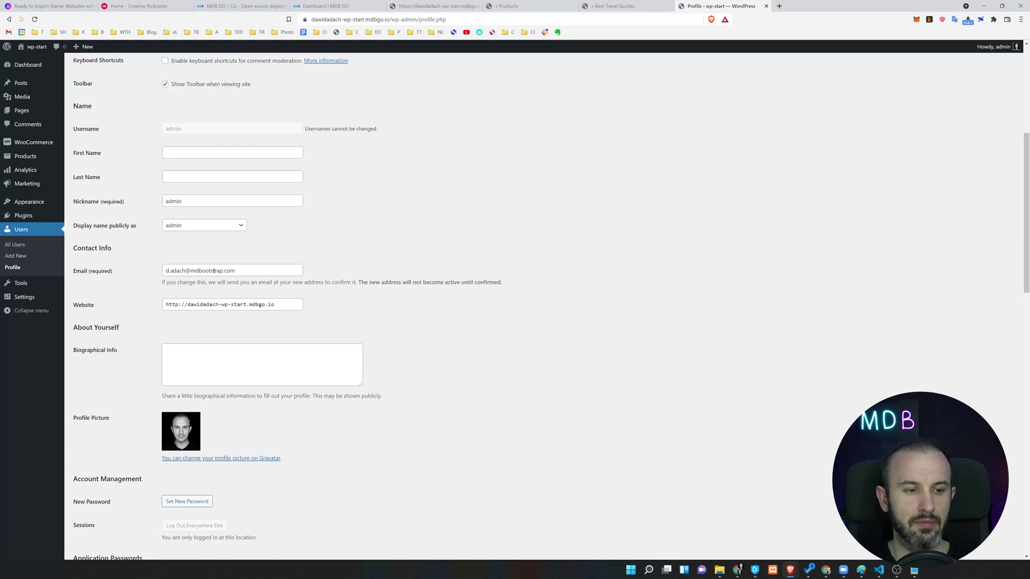
scroll(214, 385, down, 2)
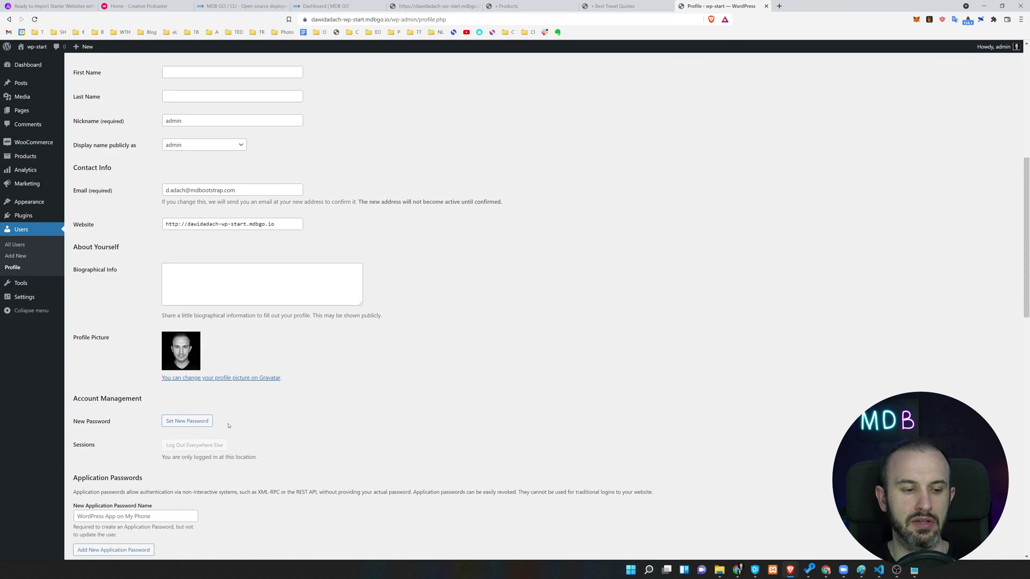
scroll(228, 425, down, 2)
Replace the generated password with a custom new password and save with Update Profile.
click(188, 341)
double_click(252, 360)
key(ctrl+a)
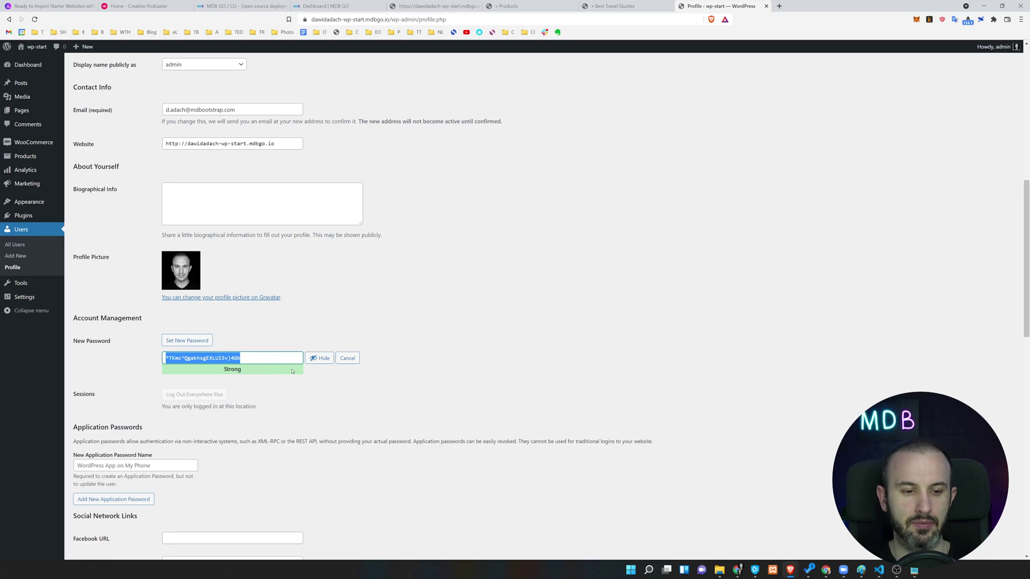
click(321, 358)
double_click(266, 356)
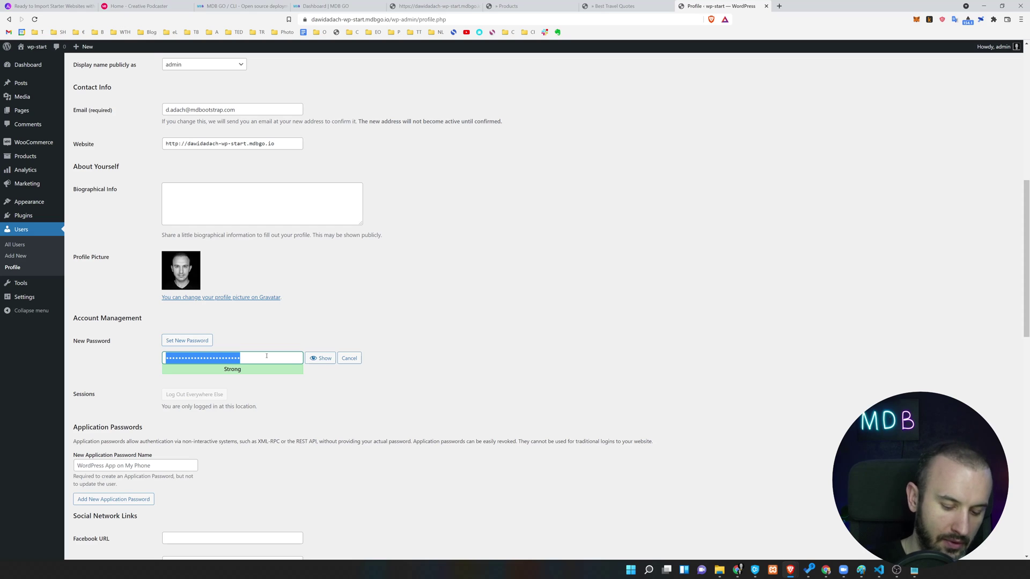
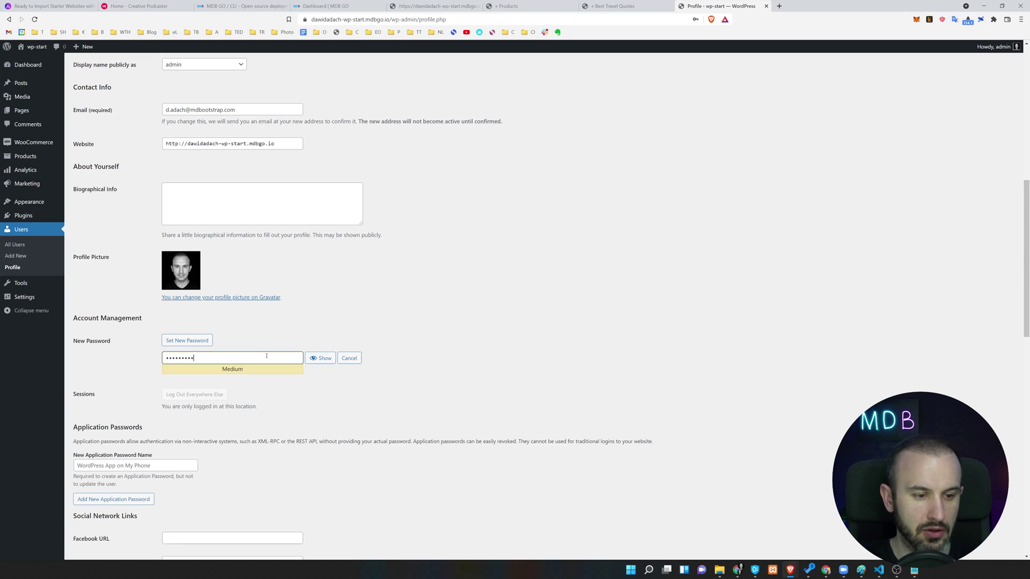
scroll(250, 415, down, 20)
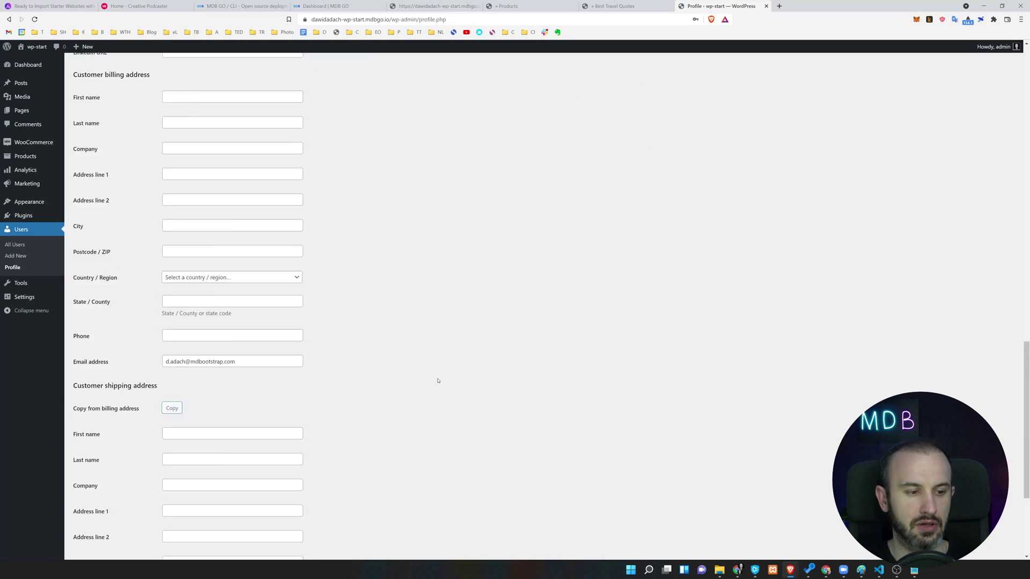
click(93, 519)
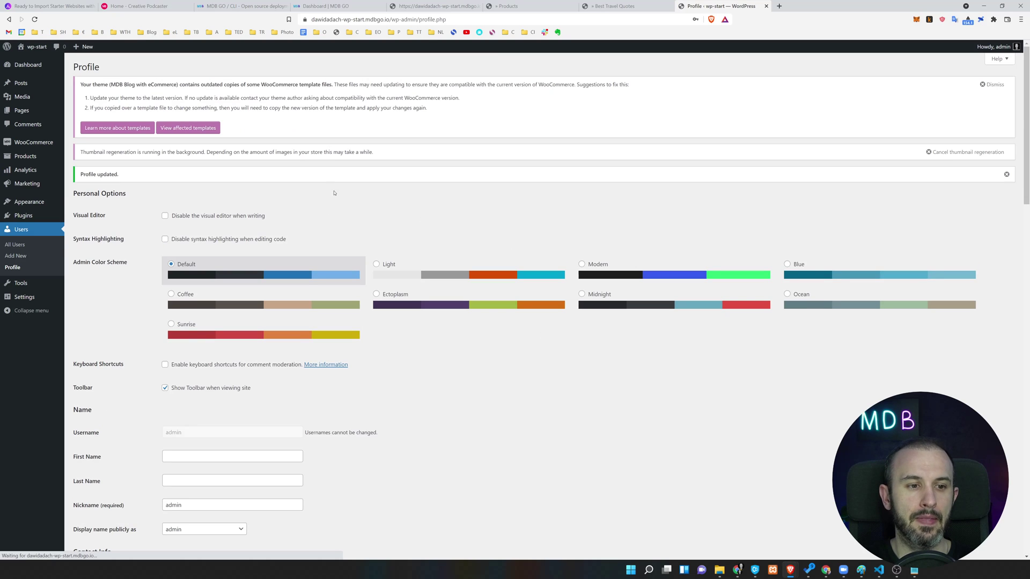
Dismiss the password prompt, open Pages in a background tab, and go to Appearance > Themes > Add New.
click(954, 102)
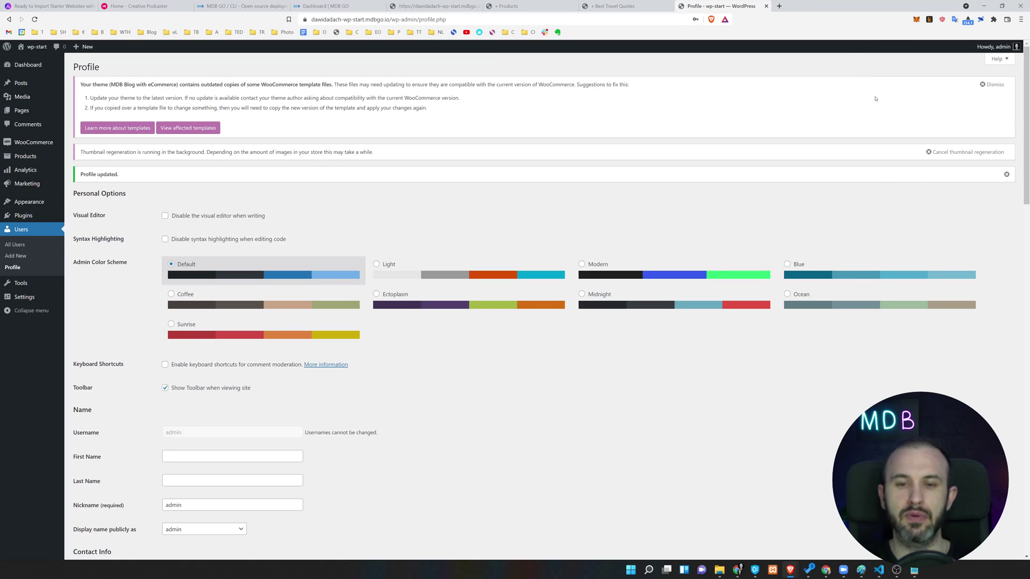
middle_click(22, 110)
mouse_move(40, 143)
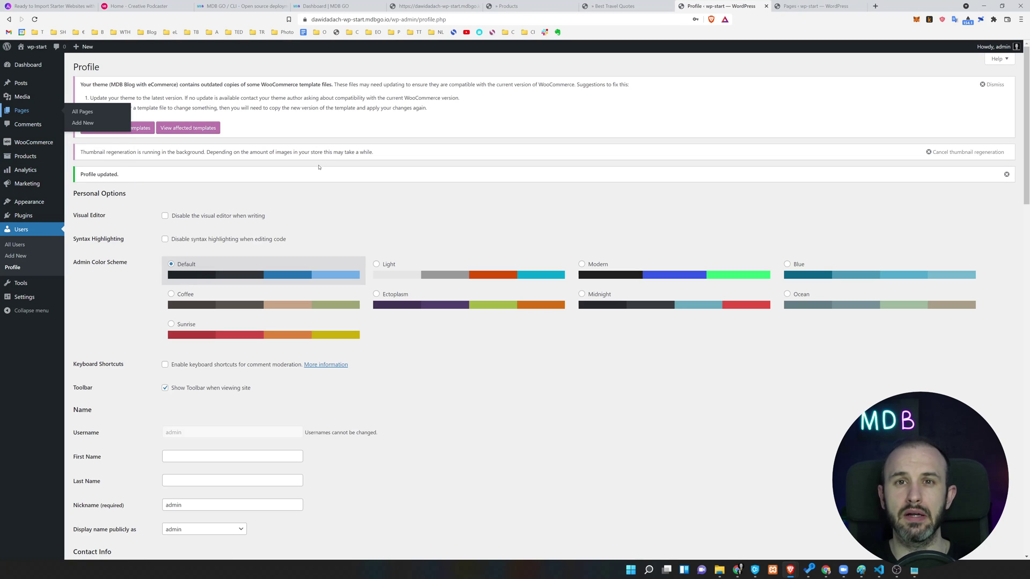
click(28, 207)
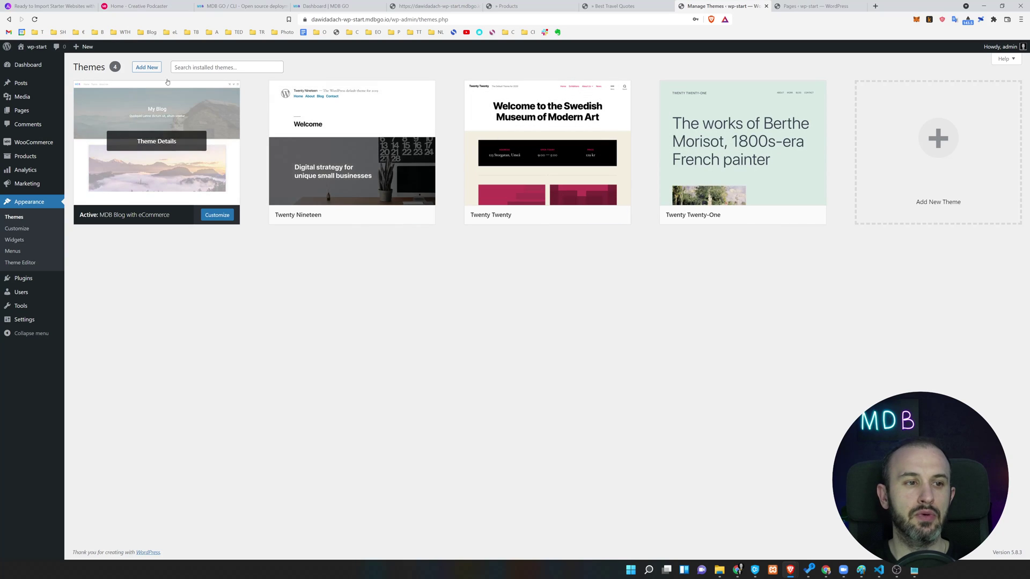
click(374, 215)
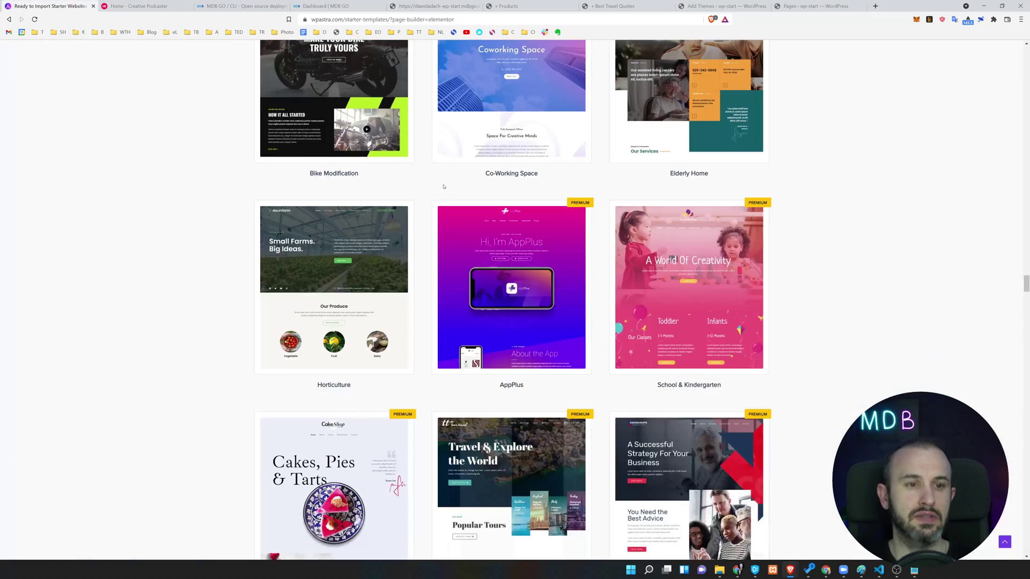
scroll(452, 189, down, 5)
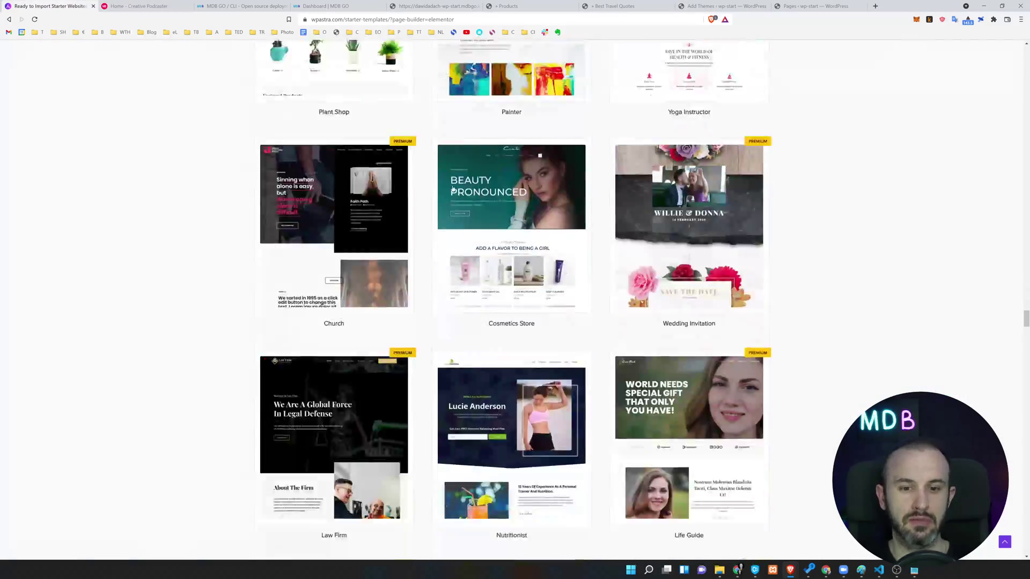
scroll(452, 188, down, 10)
scroll(452, 189, up, 5)
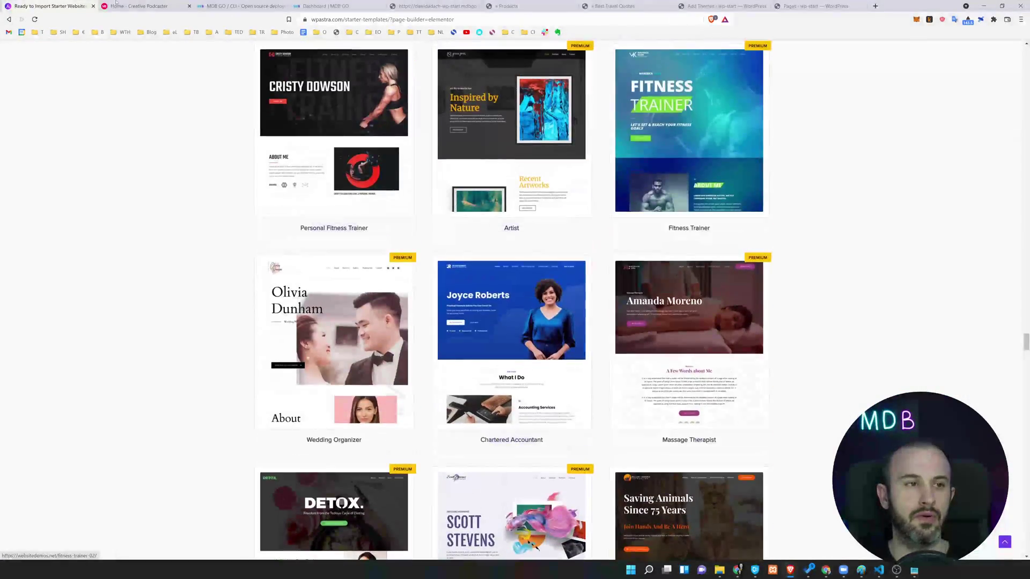
click(113, 6)
click(244, 6)
click(330, 6)
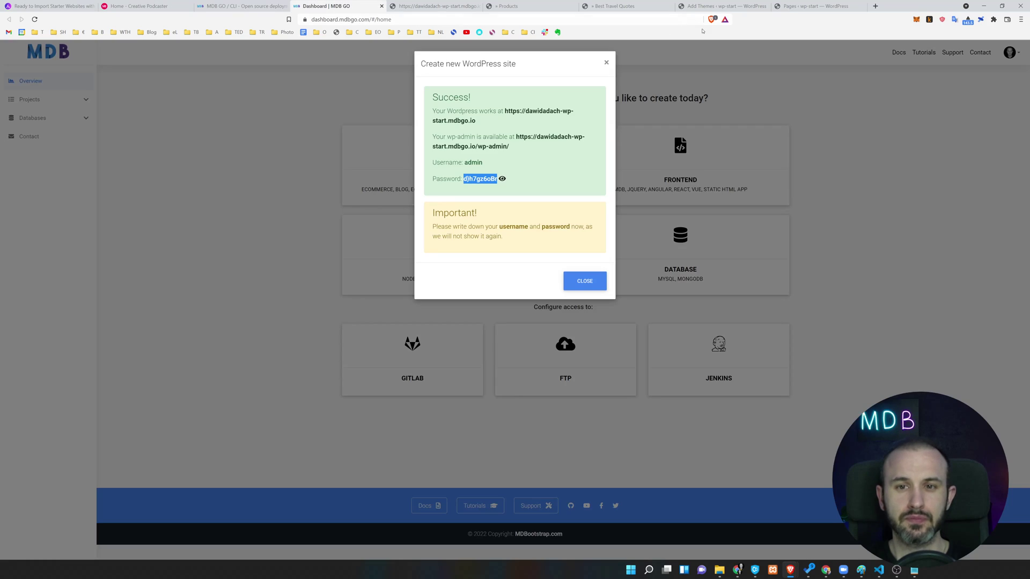
click(809, 6)
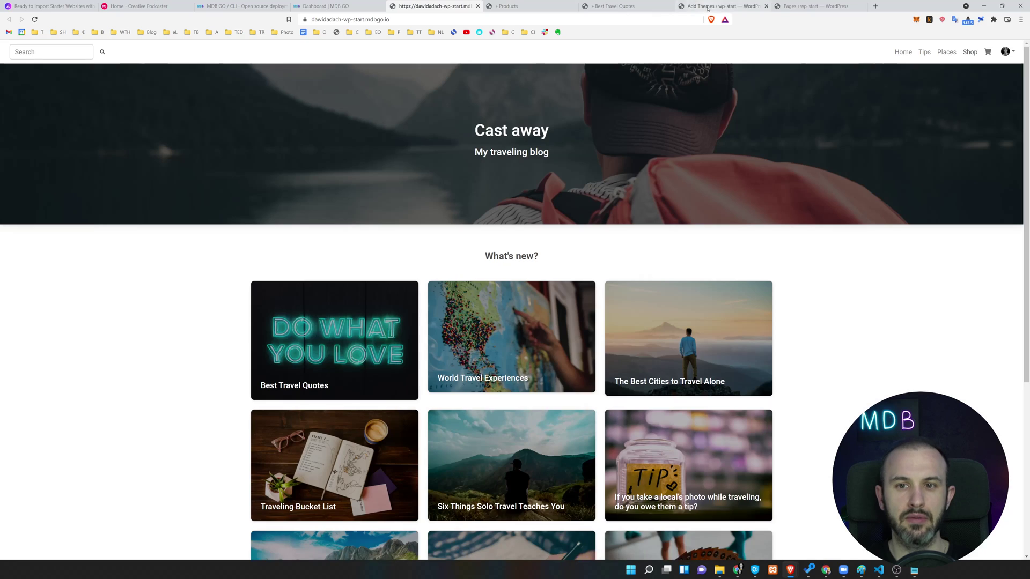
click(721, 6)
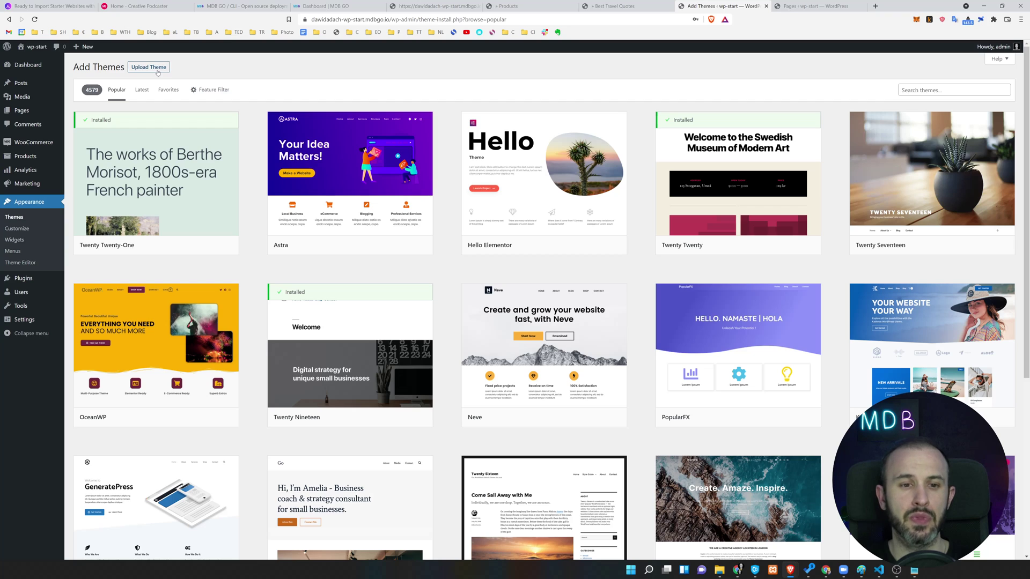
Find the Astra theme in the catalogue and install it.
mouse_move(363, 179)
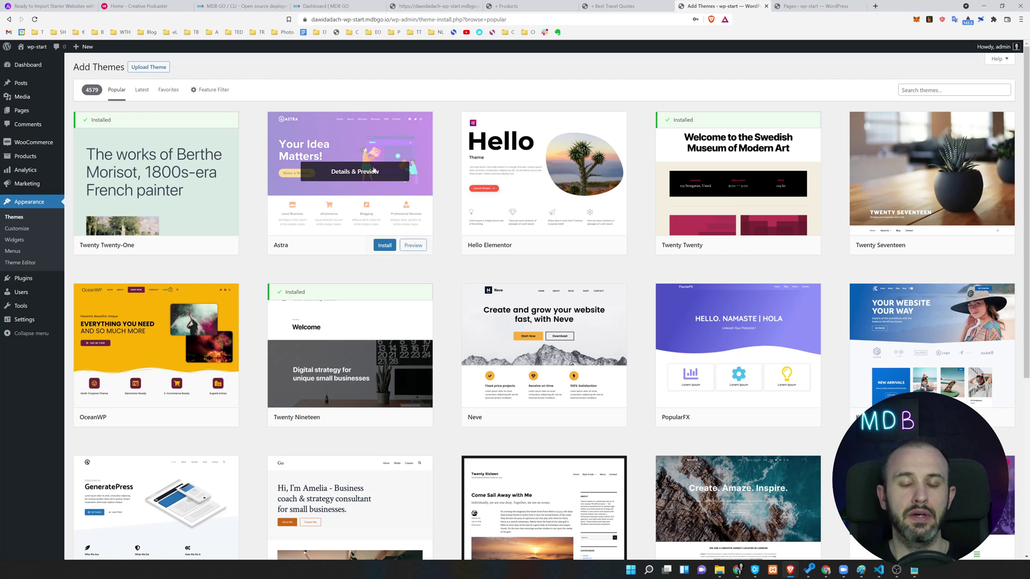
scroll(429, 214, down, 1)
scroll(444, 229, up, 1)
scroll(598, 265, down, 1)
scroll(644, 284, up, 1)
scroll(776, 333, down, 5)
scroll(776, 333, down, 4)
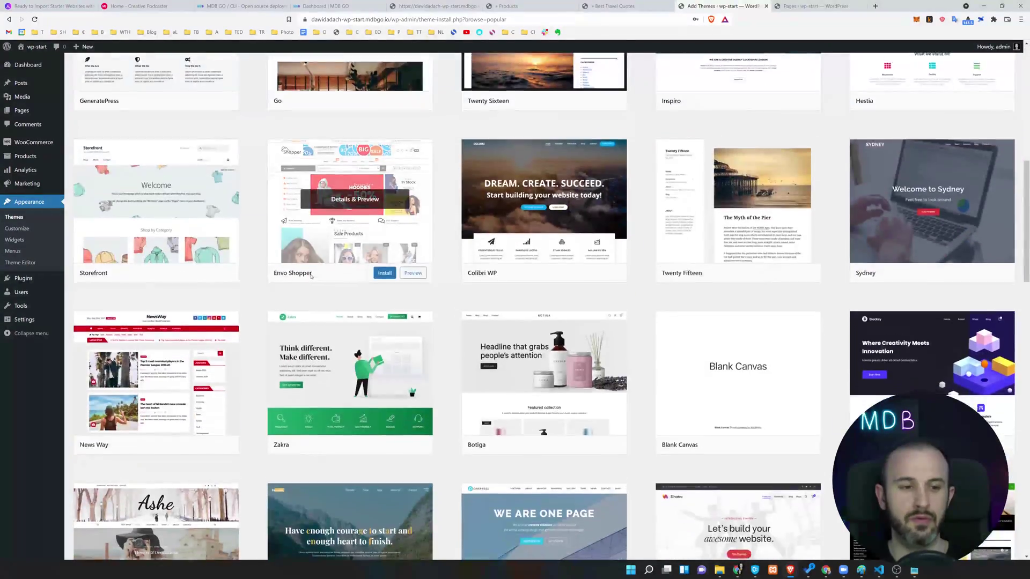
scroll(348, 309, down, 14)
scroll(348, 309, up, 20)
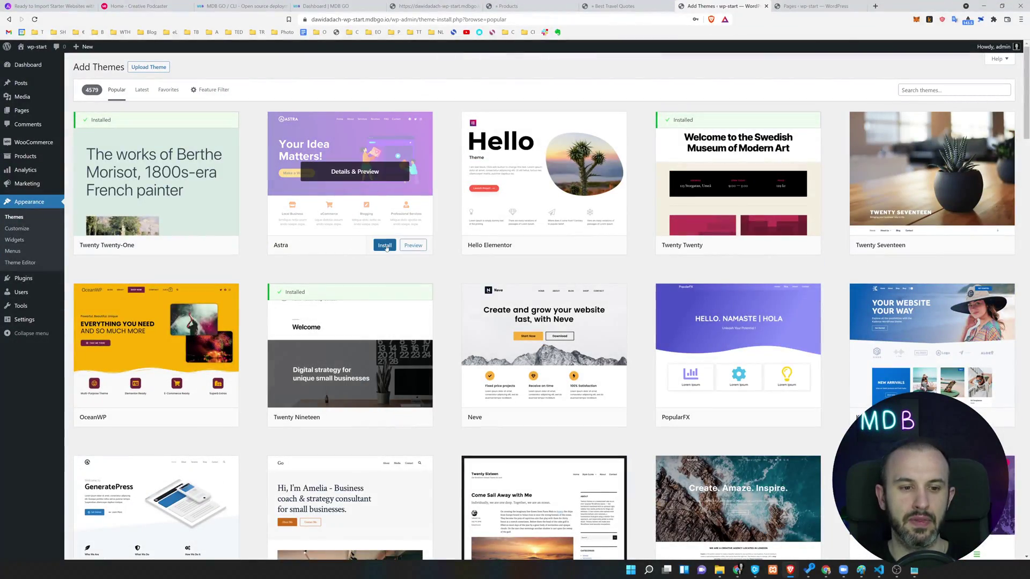
click(385, 246)
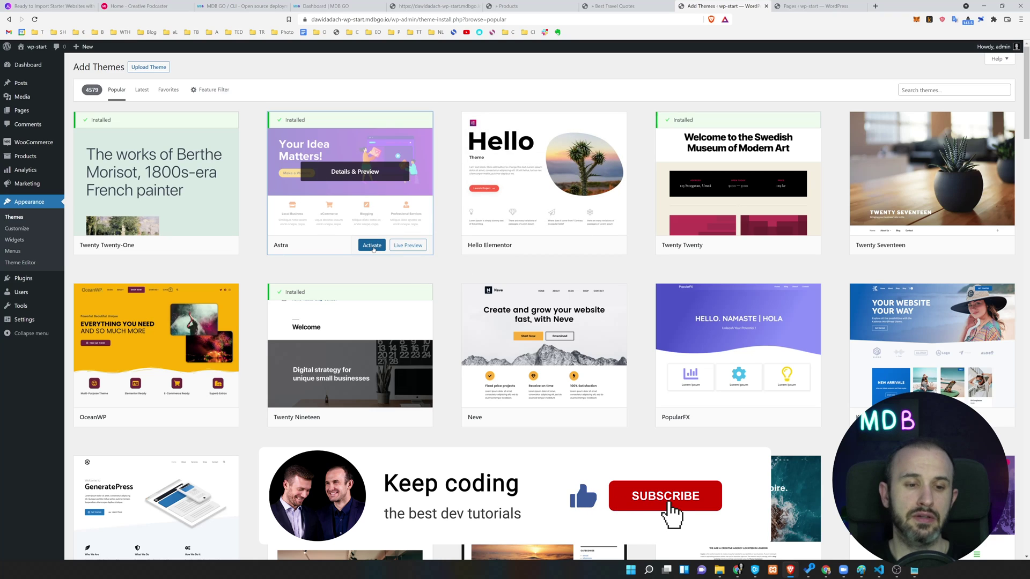
Activate Astra and view the live site with the new theme.
click(369, 247)
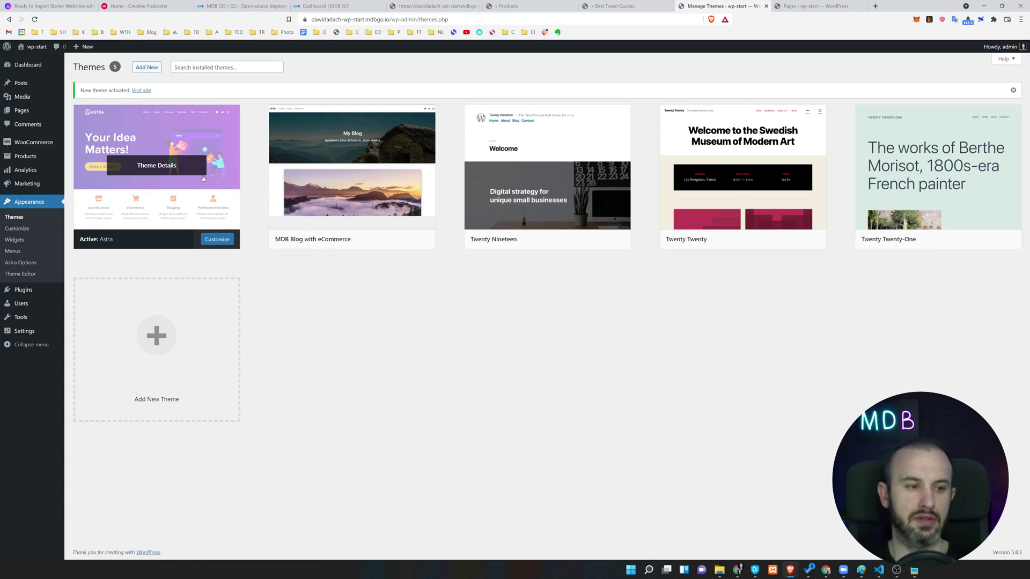
click(411, 5)
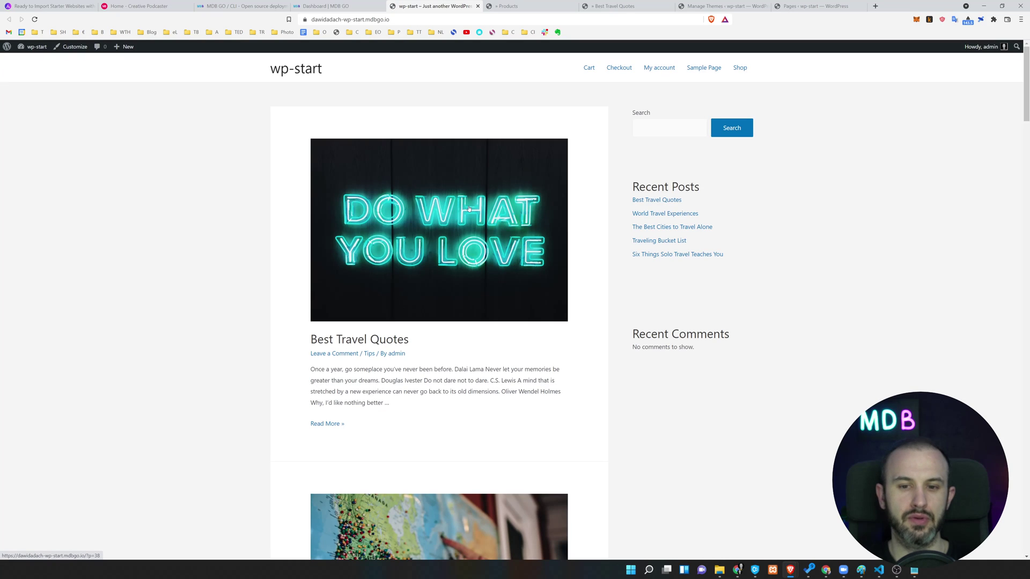
scroll(468, 209, down, 3)
scroll(468, 210, down, 20)
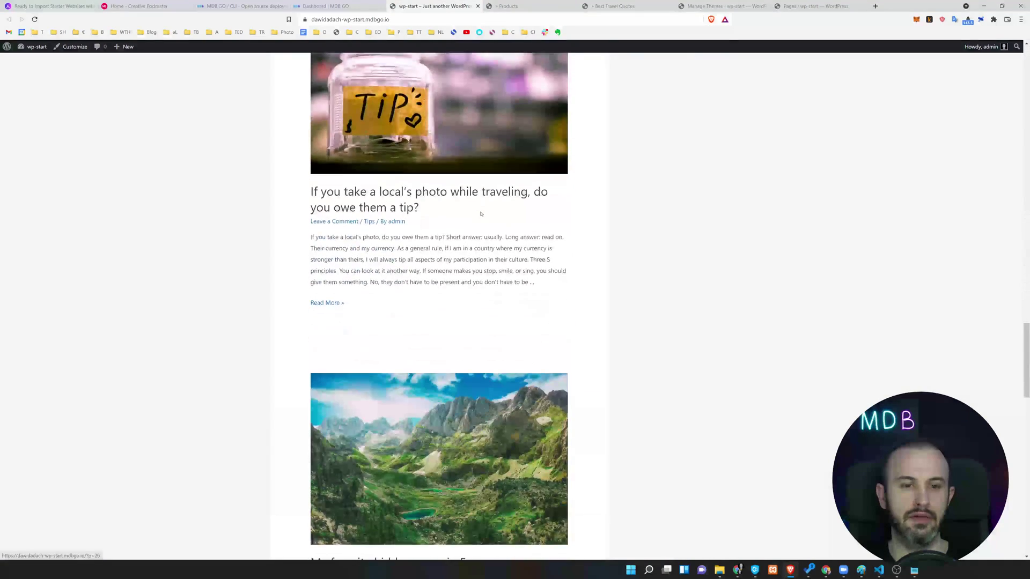
scroll(482, 218, up, 20)
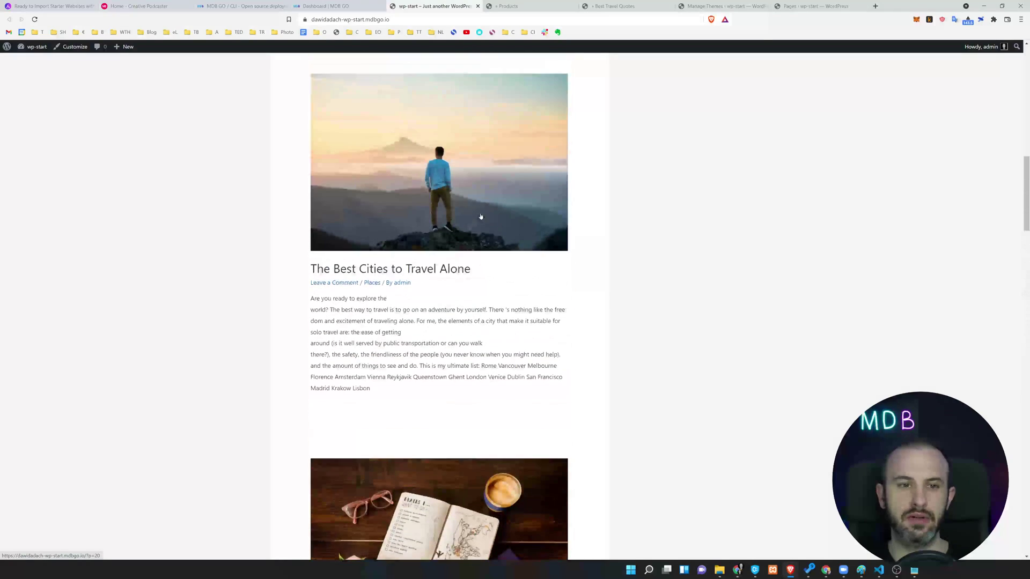
Close the Products and Best Travel Quotes tabs.
click(545, 7)
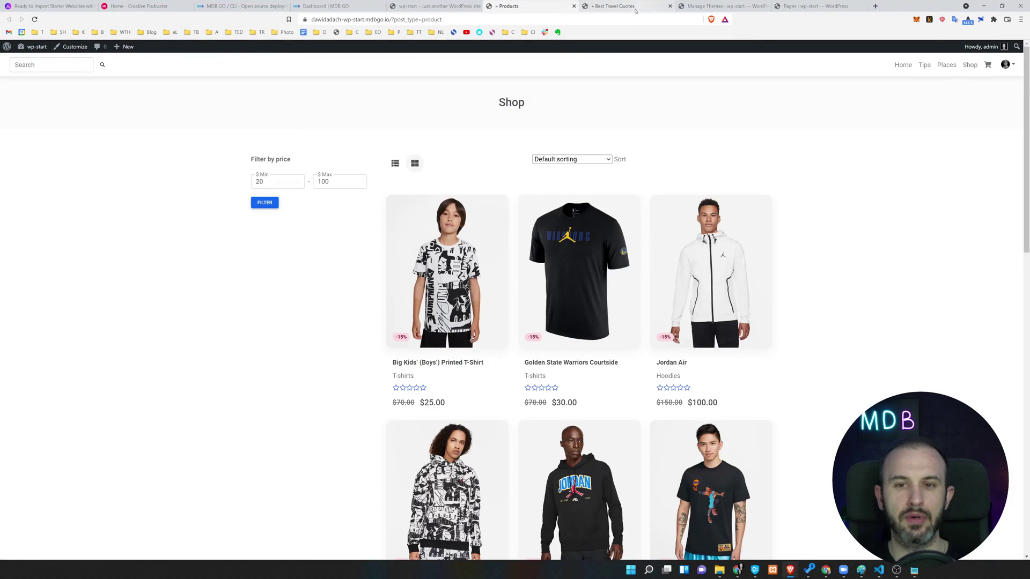
key(ctrl+w)
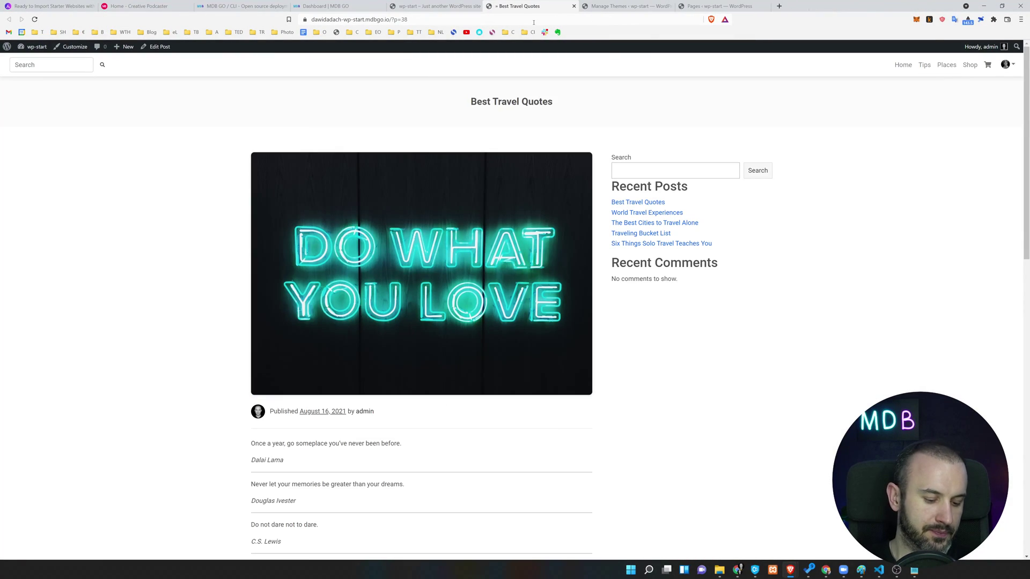
key(ctrl+w)
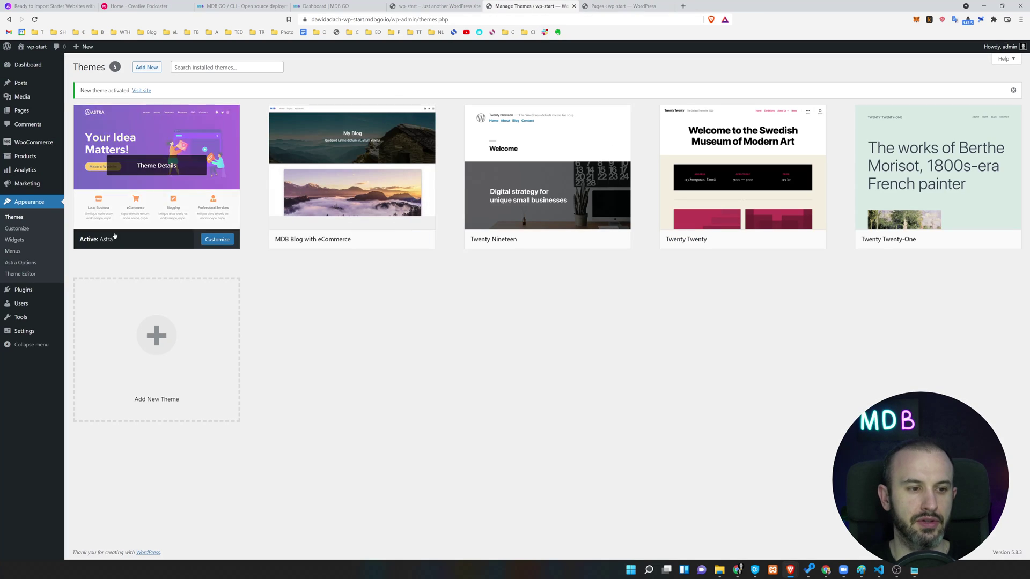
Install the importer plugin from Appearance > Astra Options, then return to the WordPress admin tab.
click(23, 263)
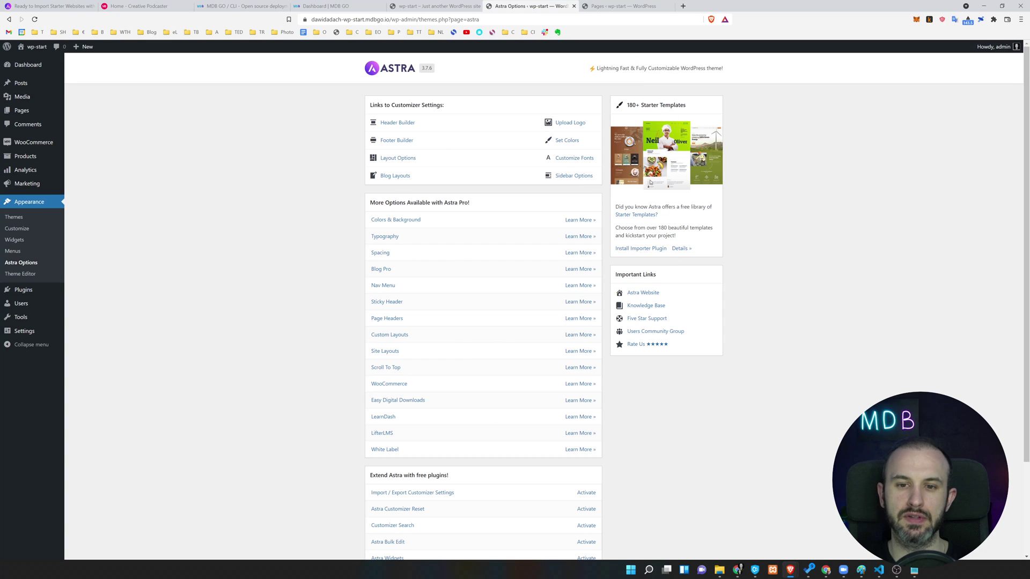
click(626, 250)
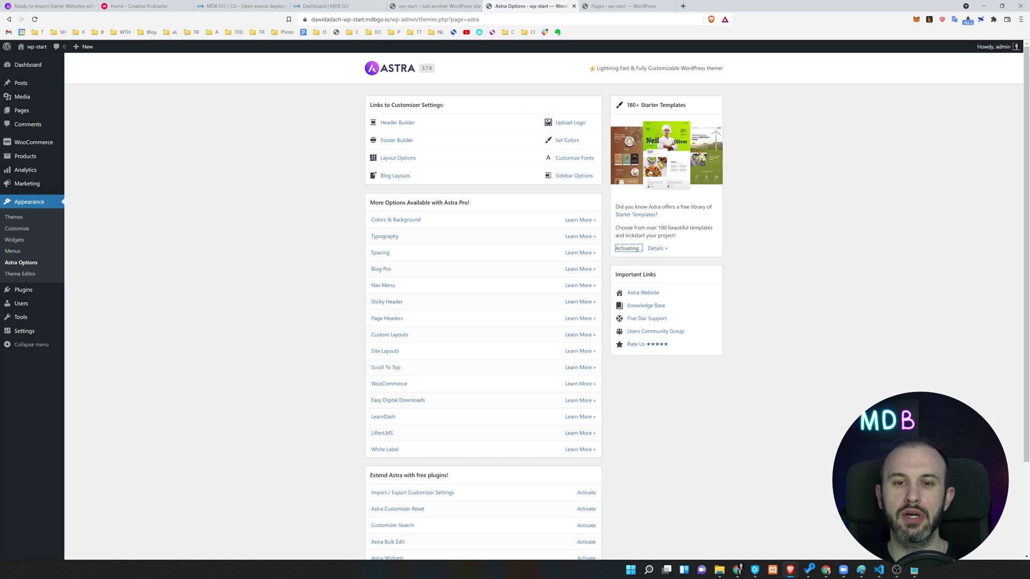
click(51, 6)
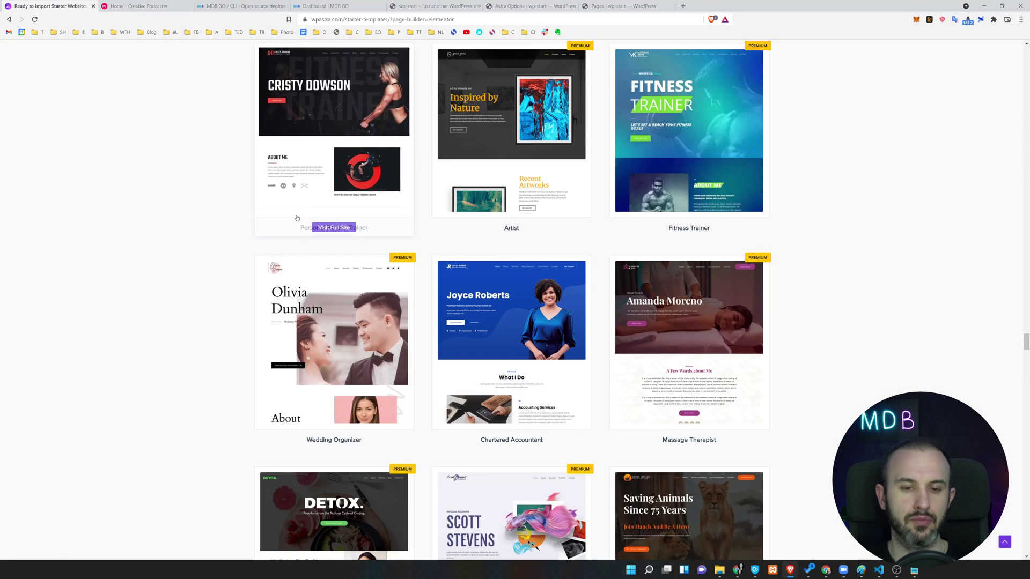
scroll(553, 208, up, 5)
scroll(552, 208, up, 15)
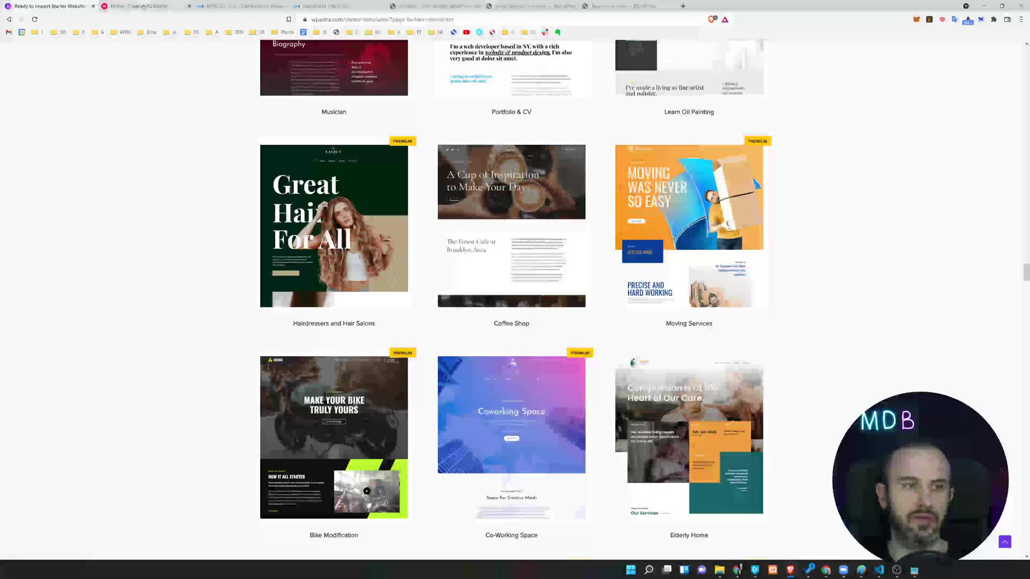
click(333, 7)
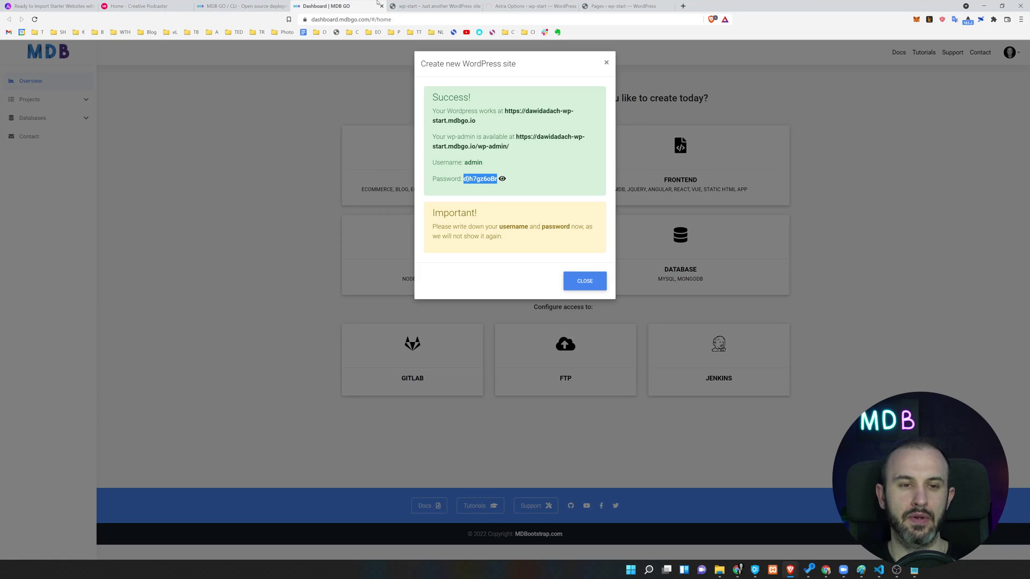
click(429, 7)
click(523, 8)
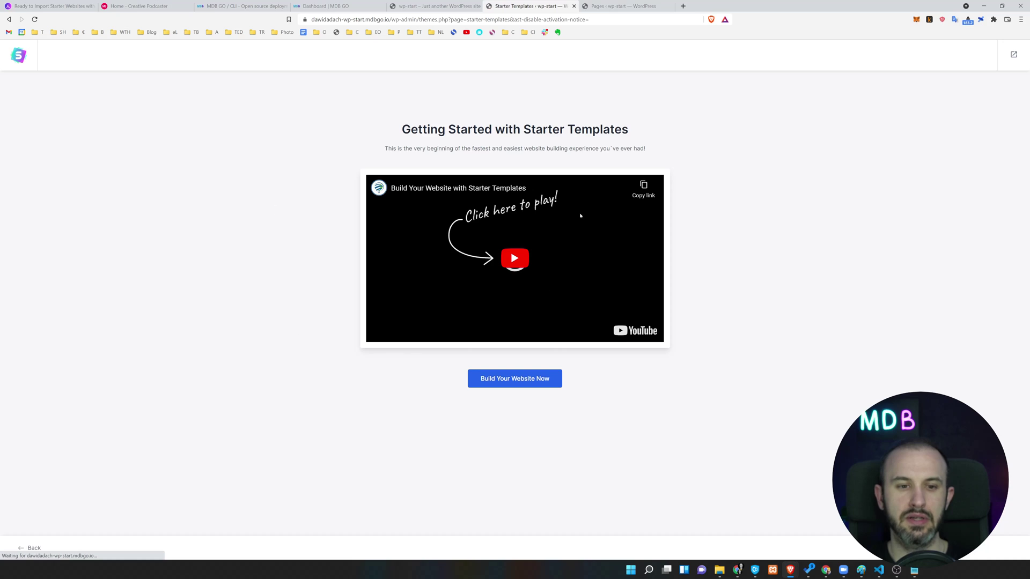
Pick Elementor under Build Your Website Now, then exit the wizard to the Dashboard.
click(496, 381)
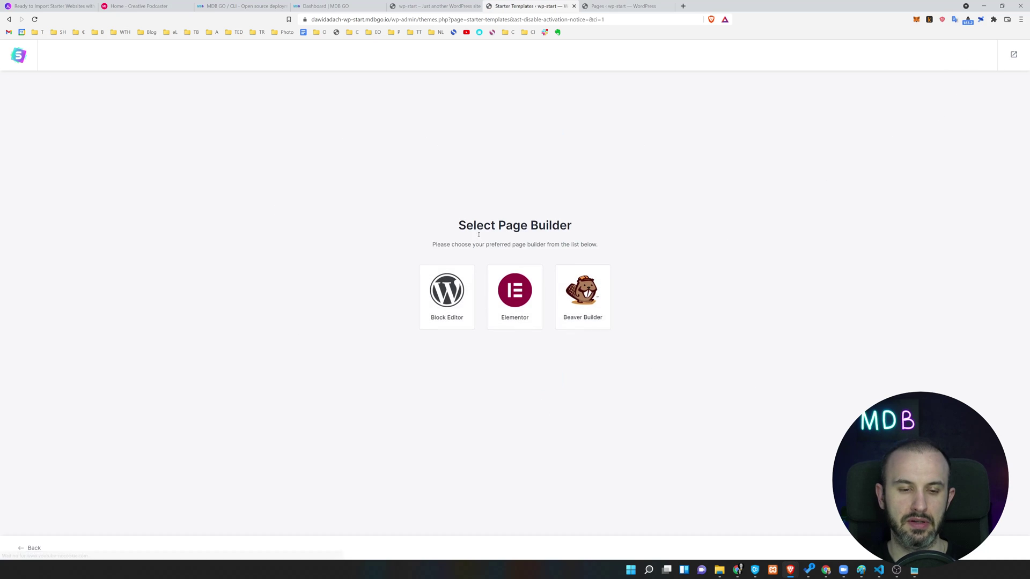
click(518, 293)
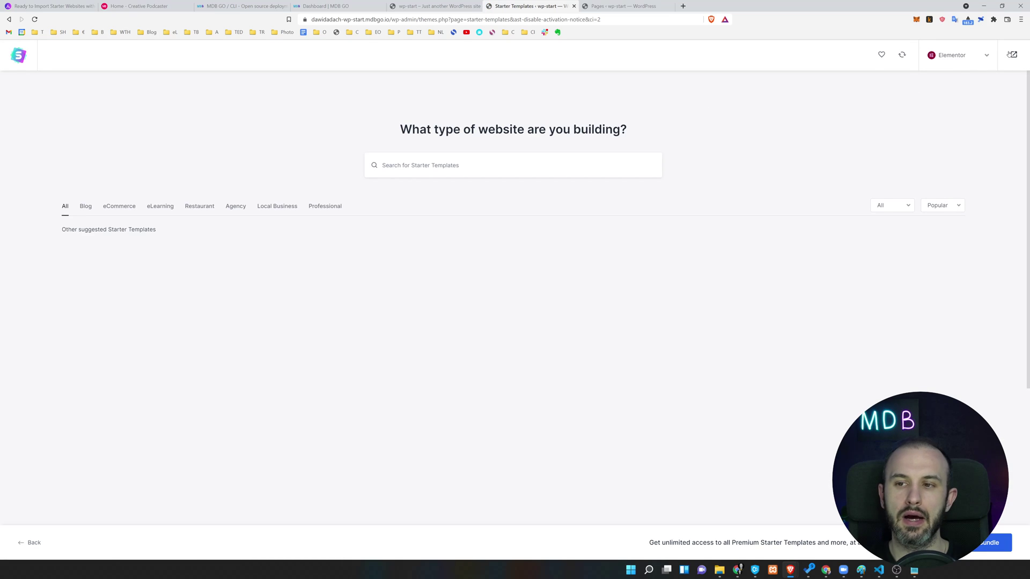
click(1013, 56)
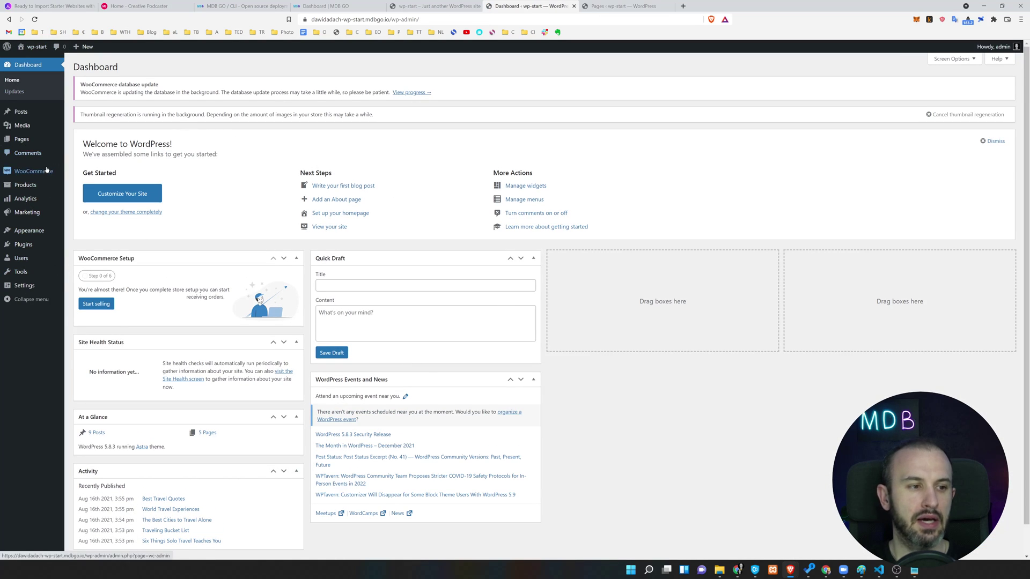
Open Appearance › Starter Templates and browse the grid of ready-made website designs.
mouse_move(45, 177)
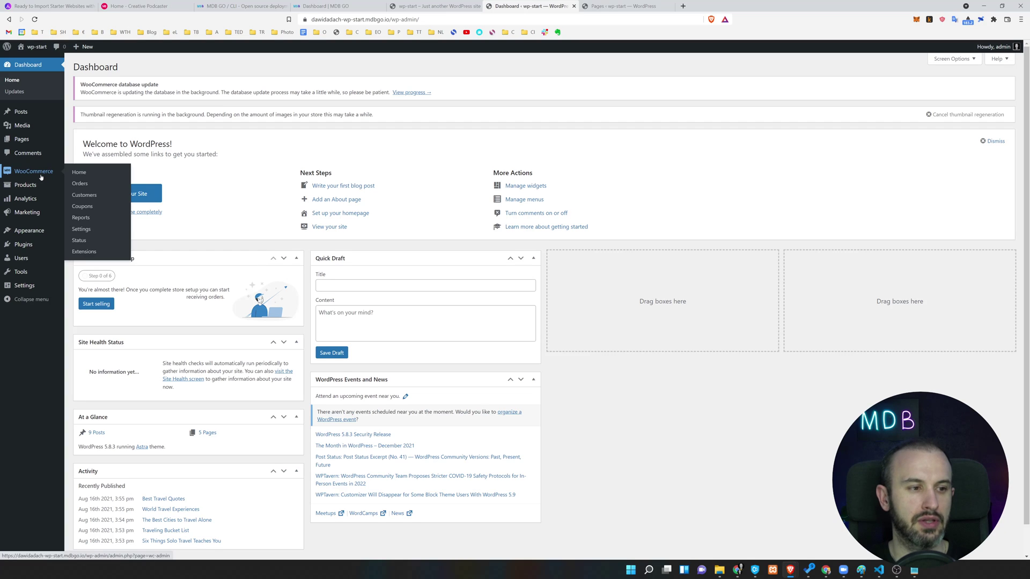
mouse_move(29, 230)
click(102, 279)
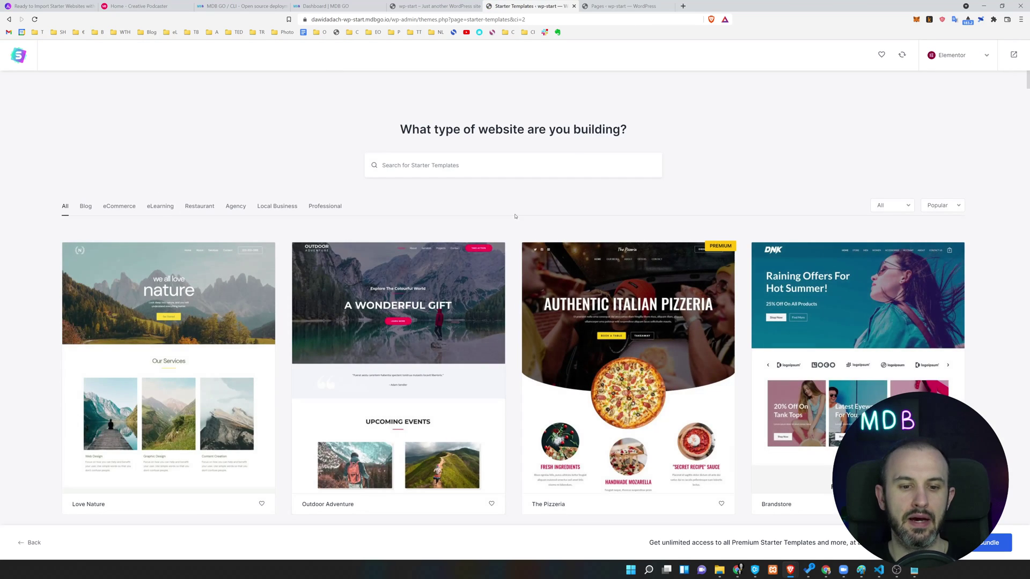
scroll(515, 216, down, 12)
scroll(516, 219, down, 20)
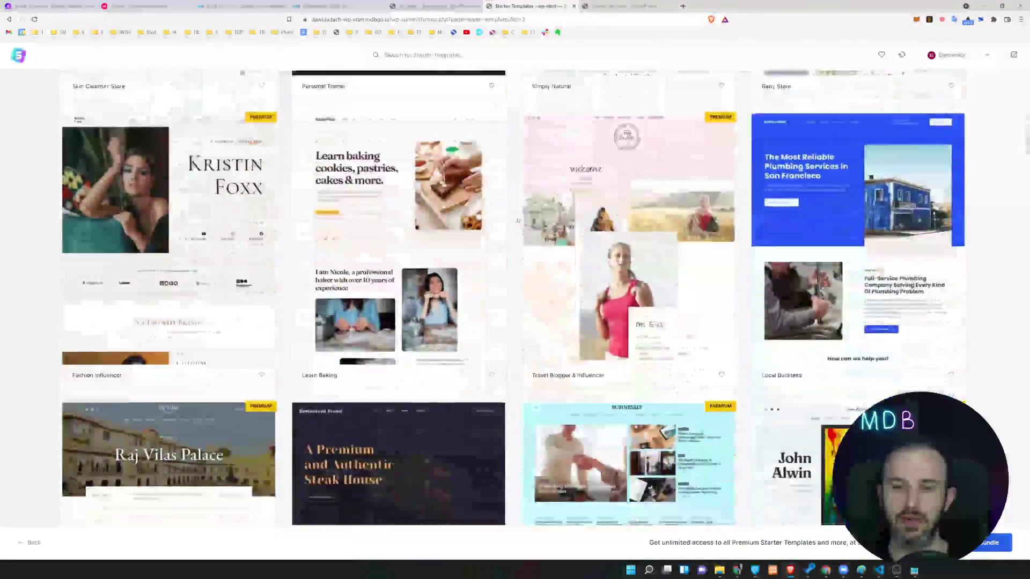
scroll(518, 220, up, 20)
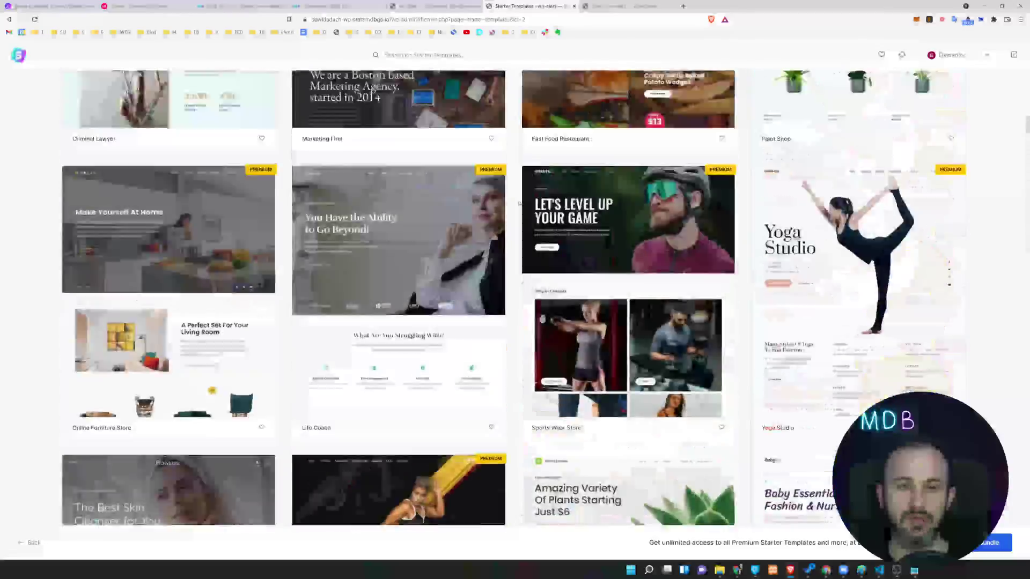
scroll(165, 373, down, 2)
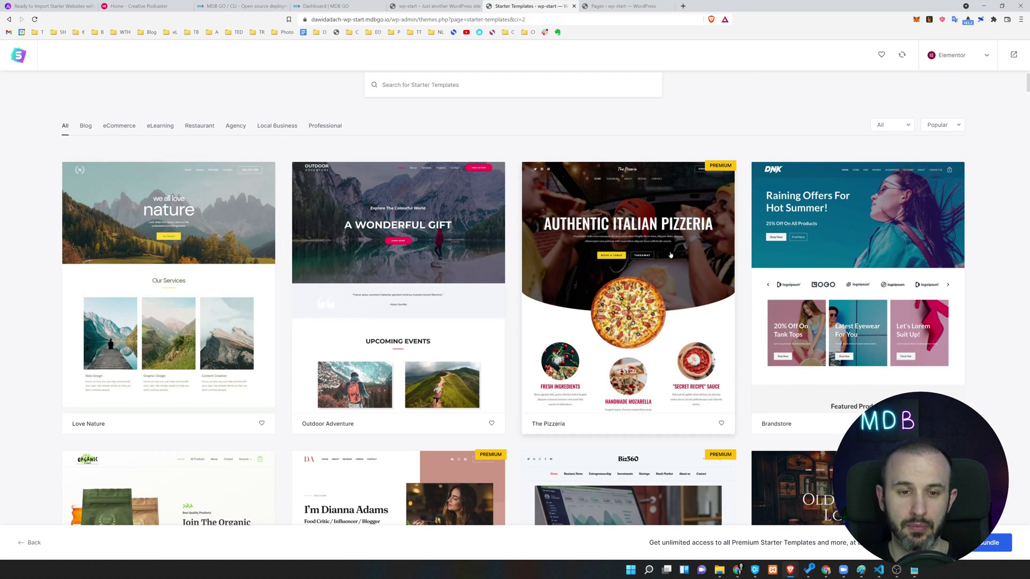
scroll(418, 265, down, 2)
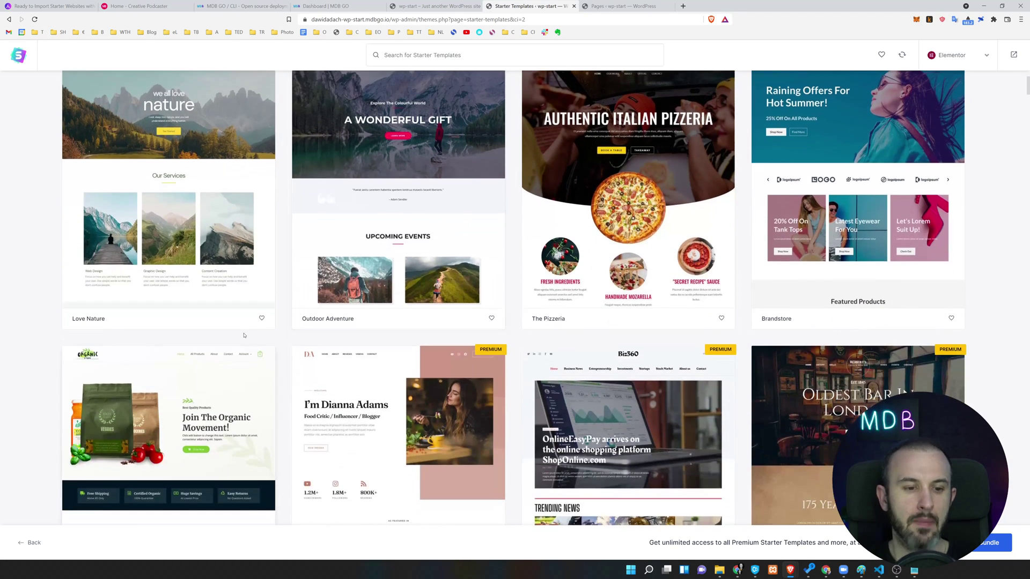
scroll(654, 371, up, 4)
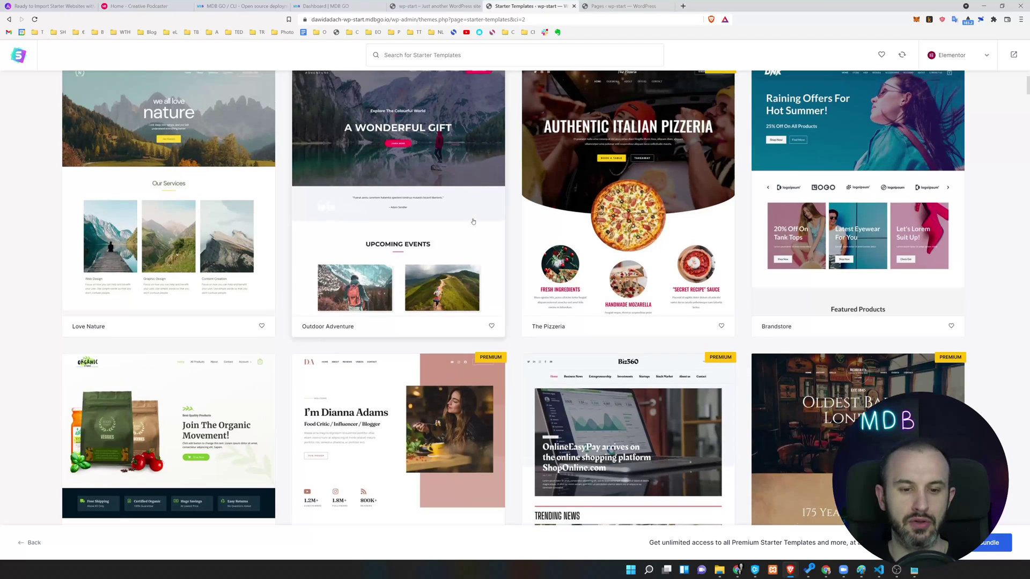
scroll(626, 357, down, 2)
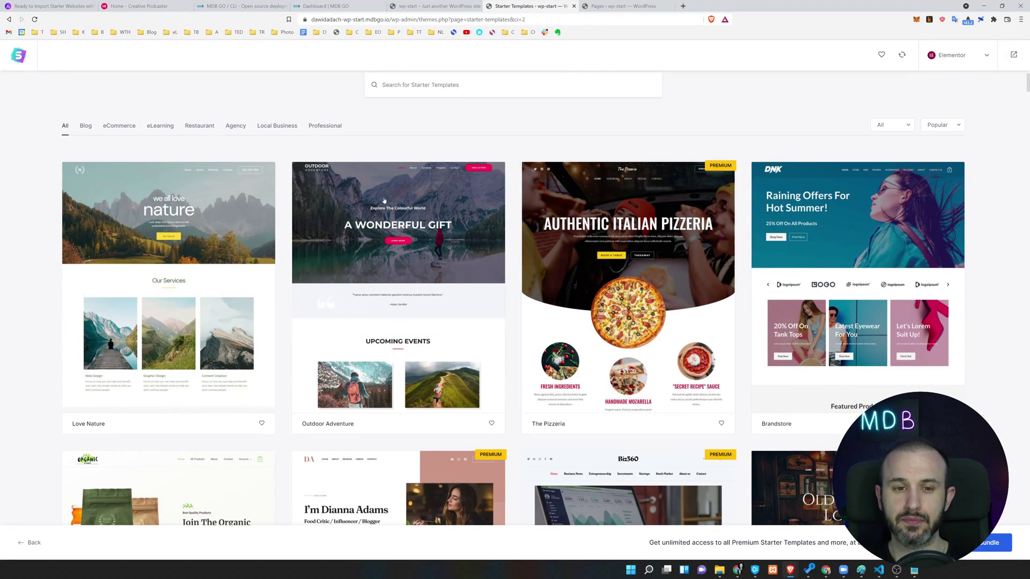
scroll(420, 161, down, 2)
scroll(387, 150, up, 1)
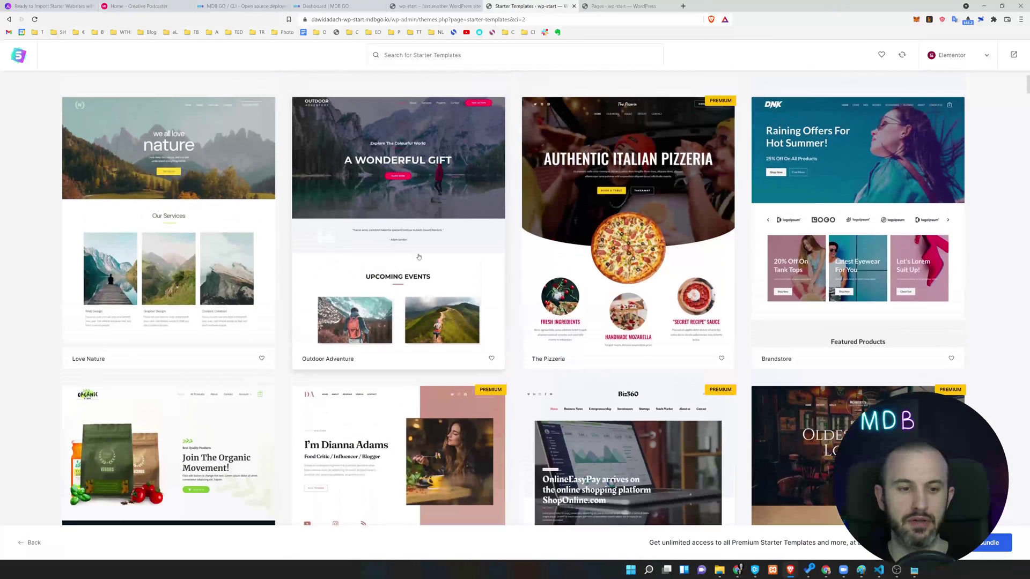
Choose the Outdoor Adventure template and skip the logo step.
click(387, 150)
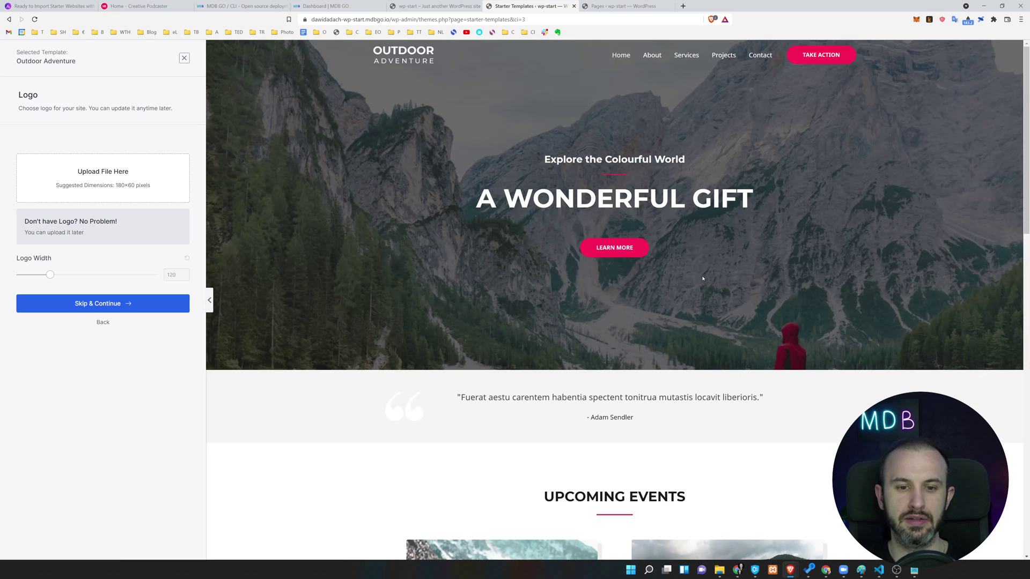
scroll(702, 281, down, 10)
scroll(482, 242, up, 2)
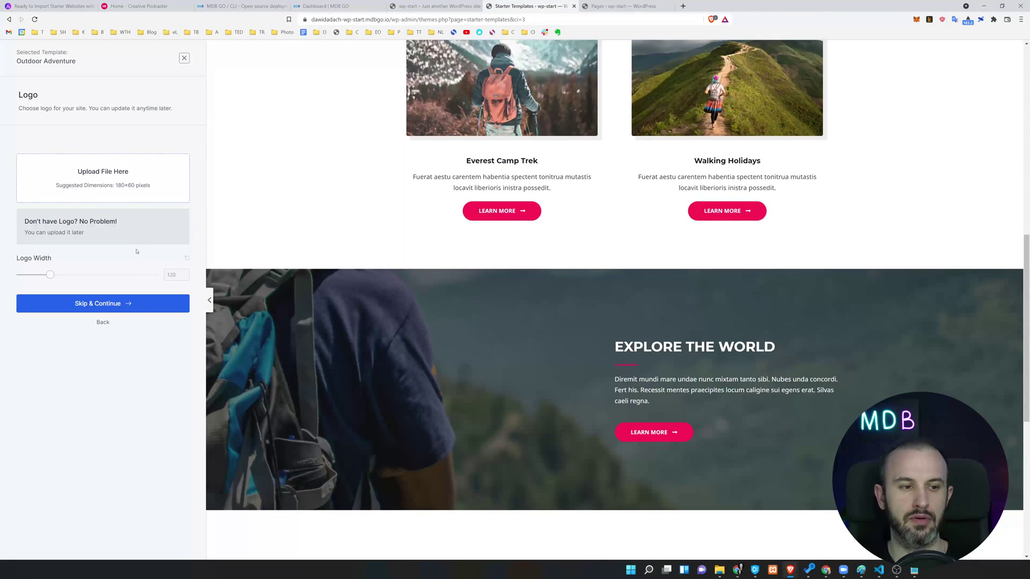
scroll(427, 320, up, 10)
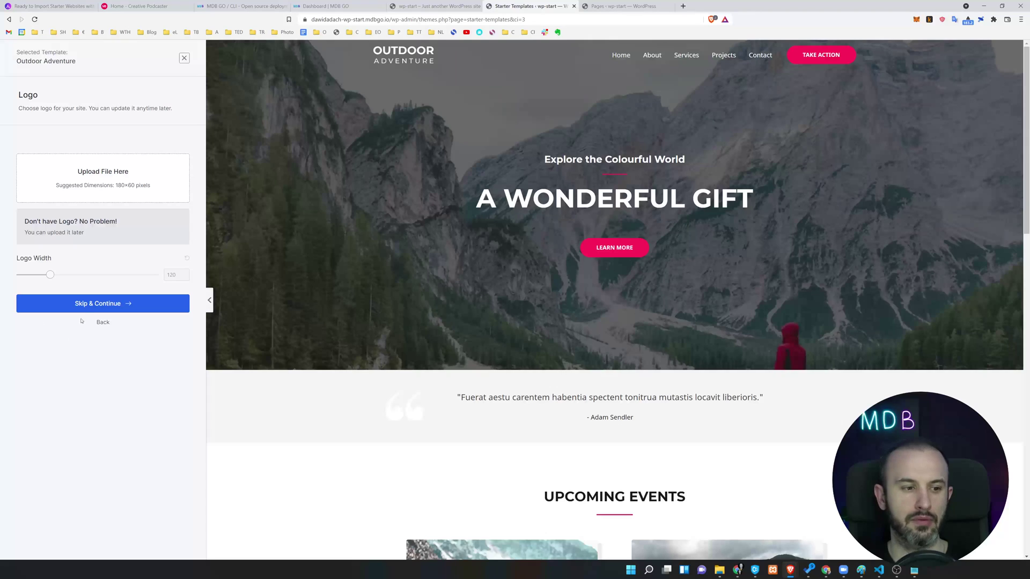
click(115, 305)
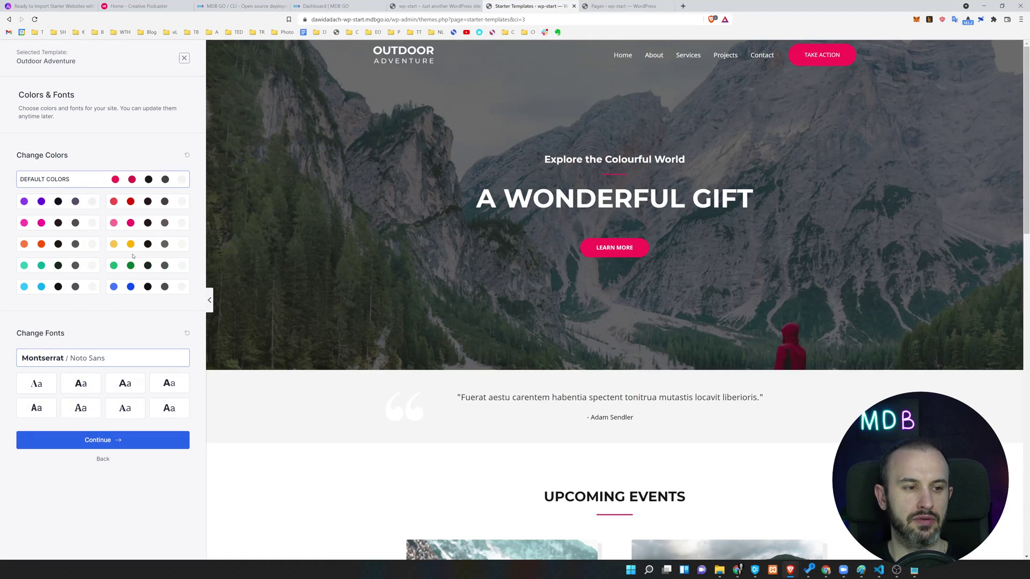
Pick the light-blue colour palette and the Montserrat / Lato font pairing.
click(59, 222)
click(59, 244)
click(69, 288)
click(125, 383)
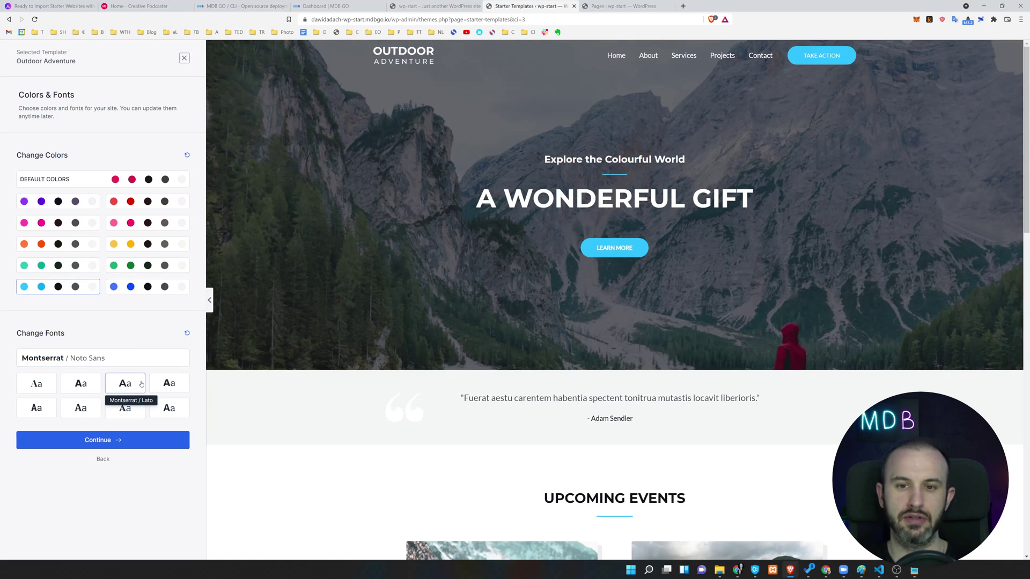
On the final setup form, uncheck Share Non-Sensitive Data and Import Content.
click(170, 439)
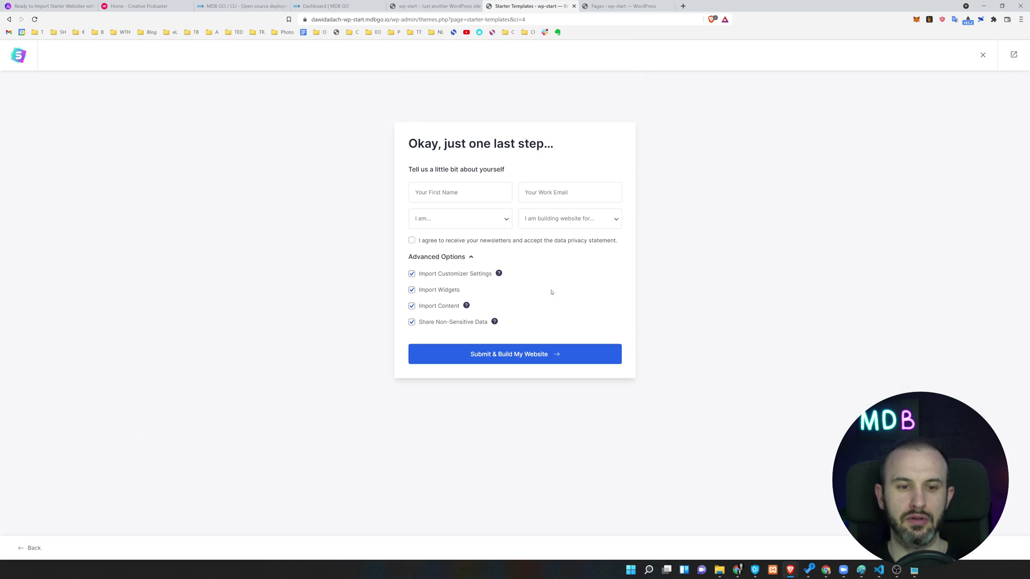
click(470, 192)
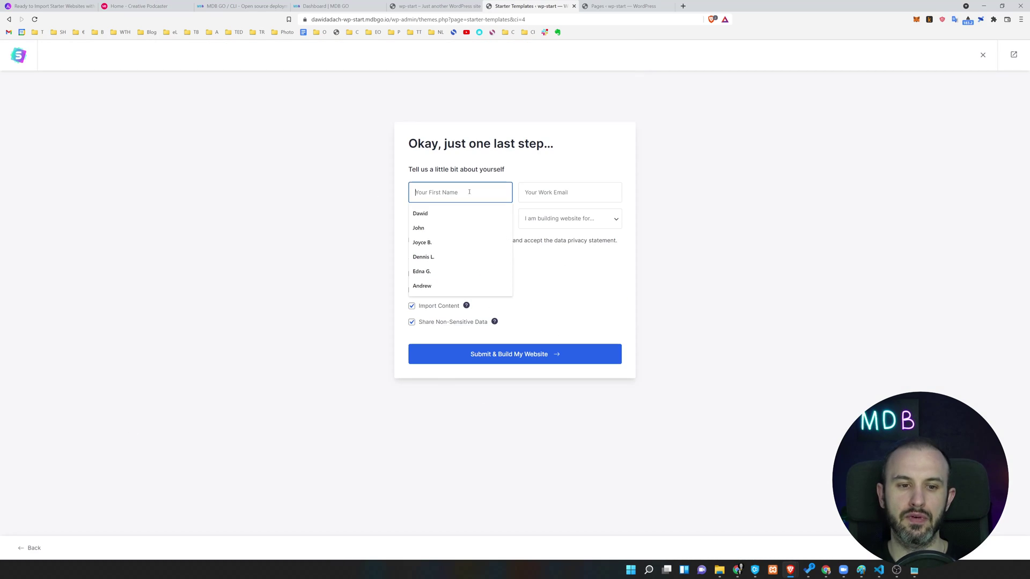
click(633, 128)
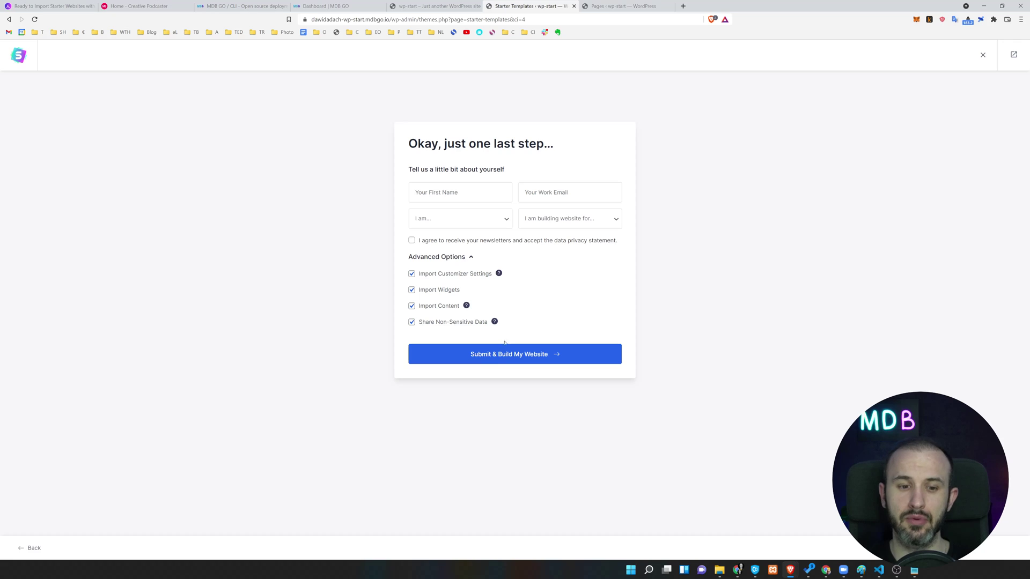
click(412, 322)
click(411, 306)
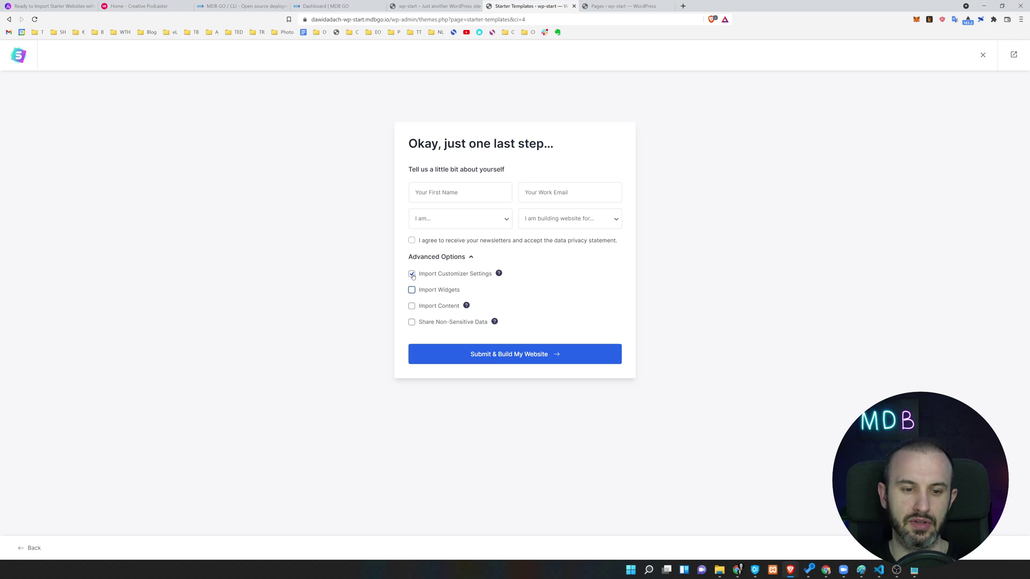
Fill the first name from an autofill suggestion and submit to build the website.
click(469, 196)
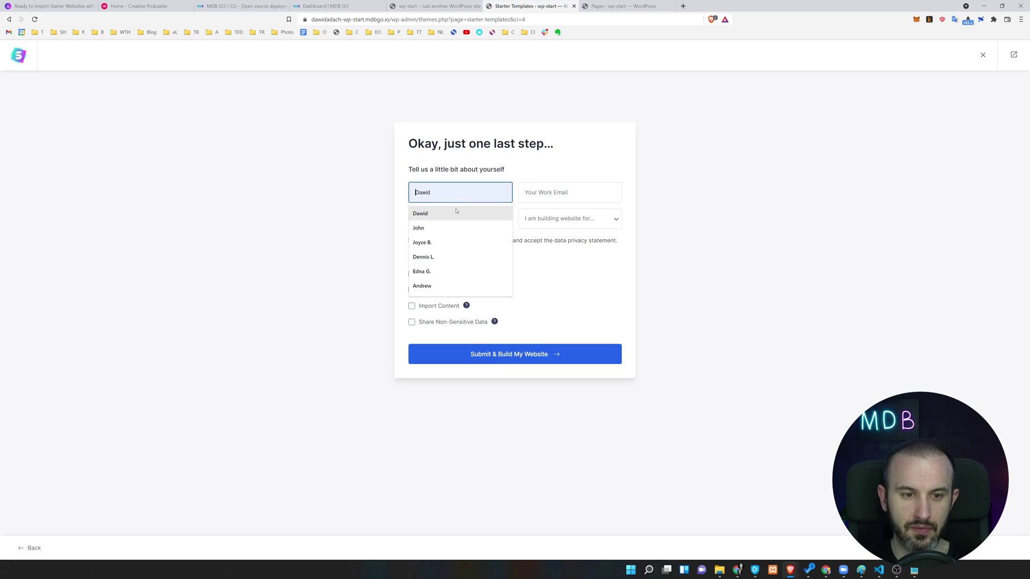
click(451, 213)
click(556, 355)
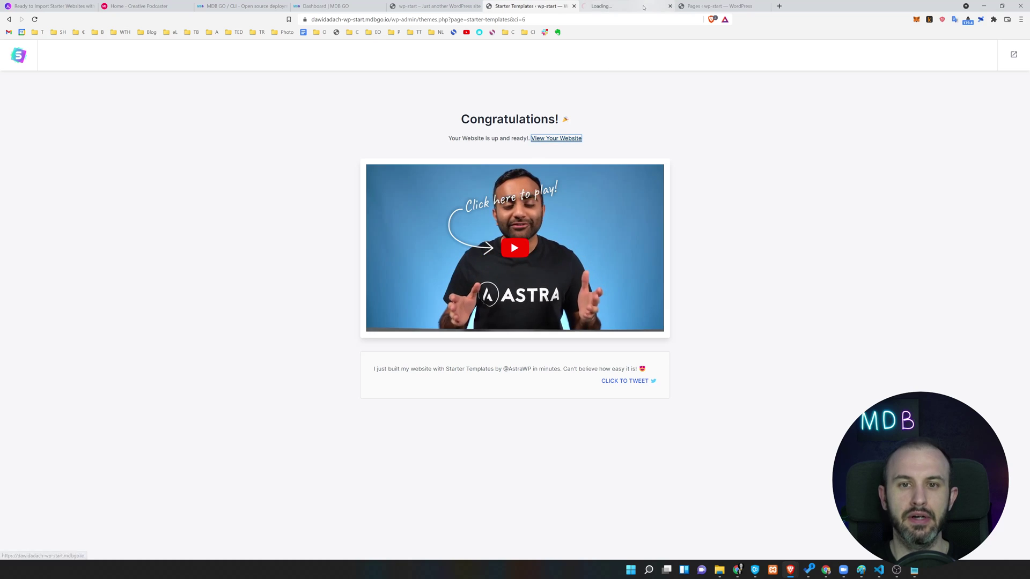
Open the finished site in a new tab and scroll through the Outdoor Adventure homepage.
click(557, 138)
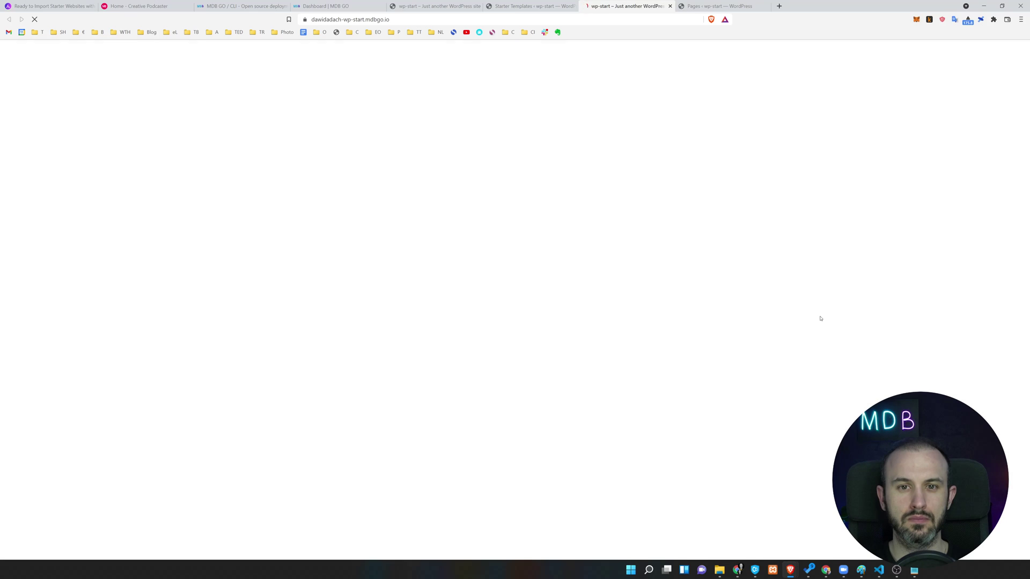
scroll(688, 252, down, 7)
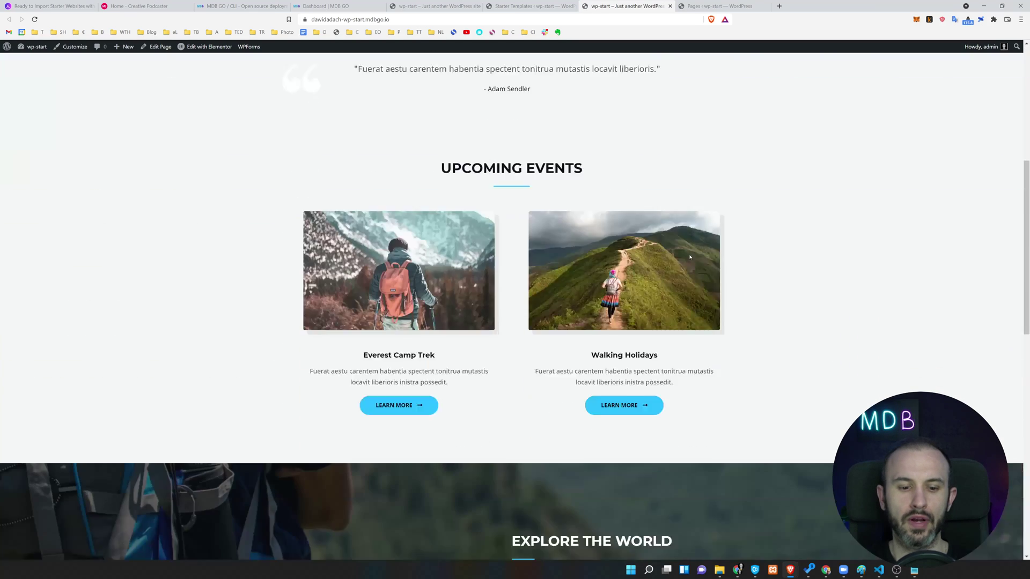
scroll(688, 251, up, 6)
scroll(690, 254, down, 15)
scroll(689, 256, down, 5)
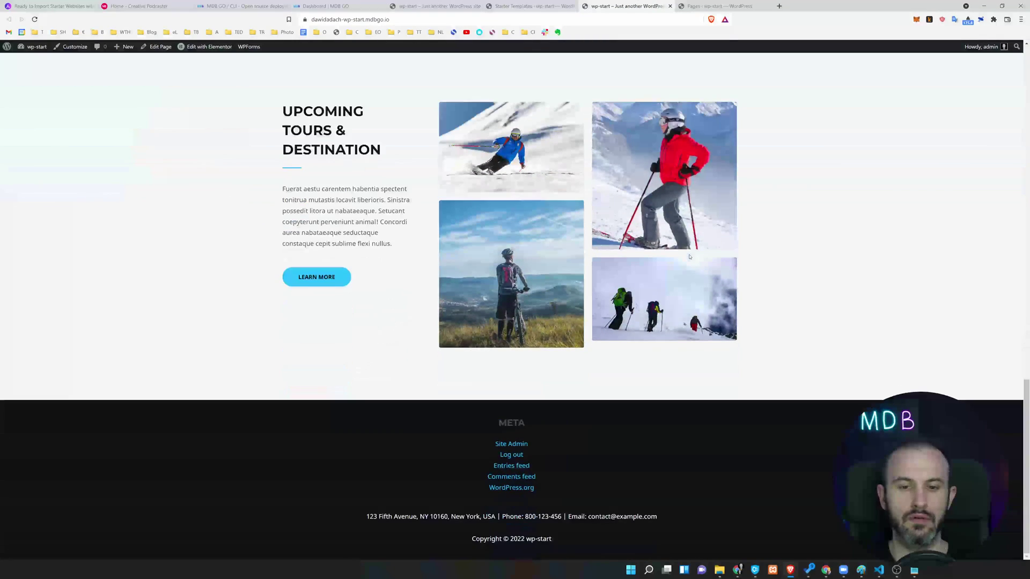
scroll(689, 256, up, 20)
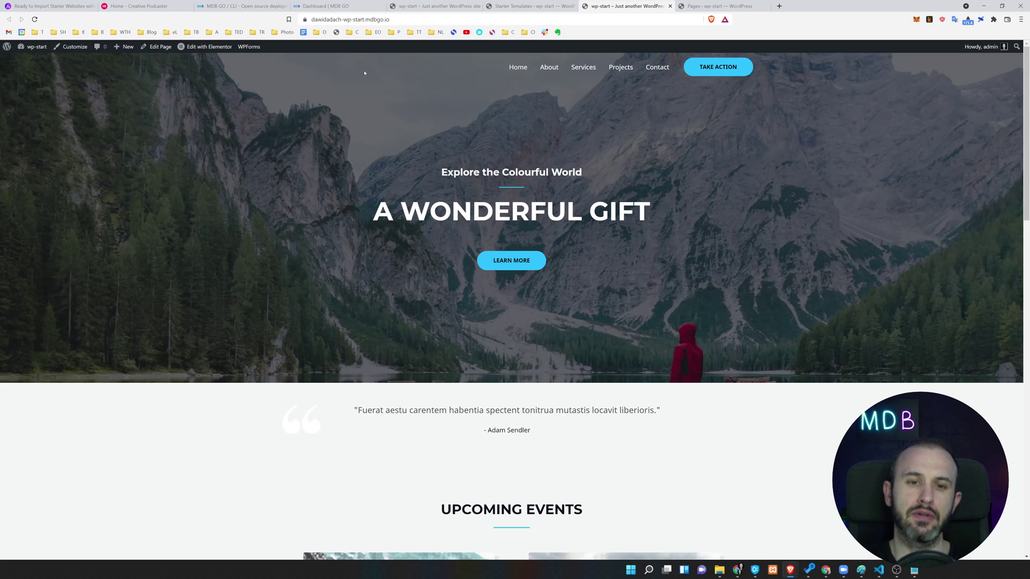
scroll(630, 277, down, 20)
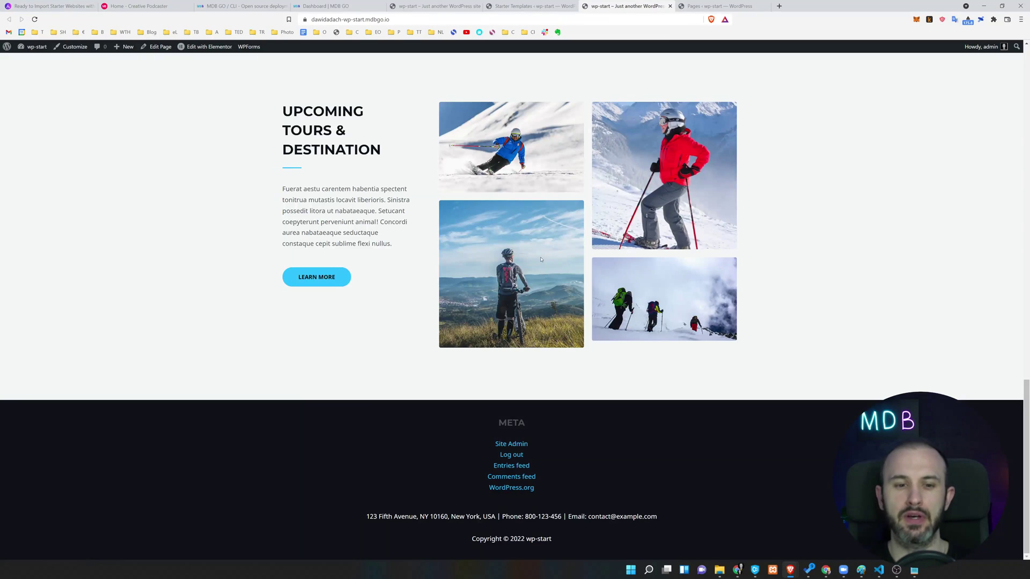
scroll(541, 260, up, 20)
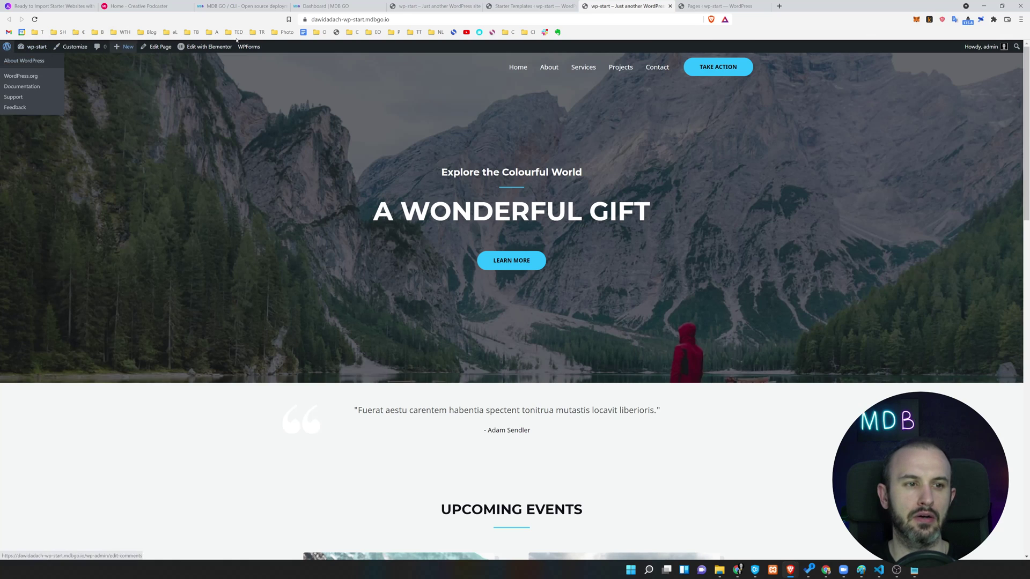
mouse_move(981, 47)
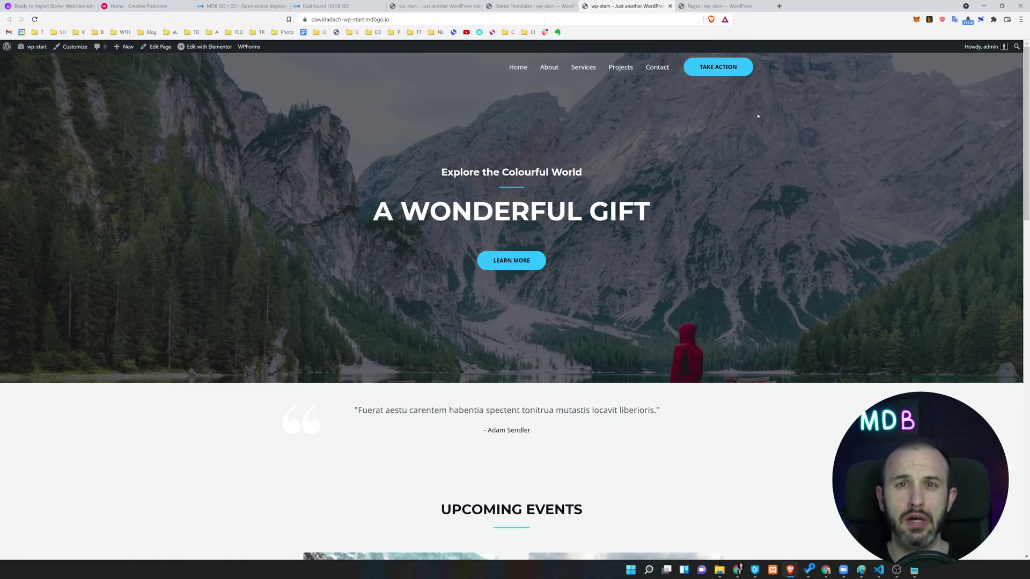
Load the site's address in a private window beside the admin view, then hide it.
click(533, 16)
key(ctrl+c)
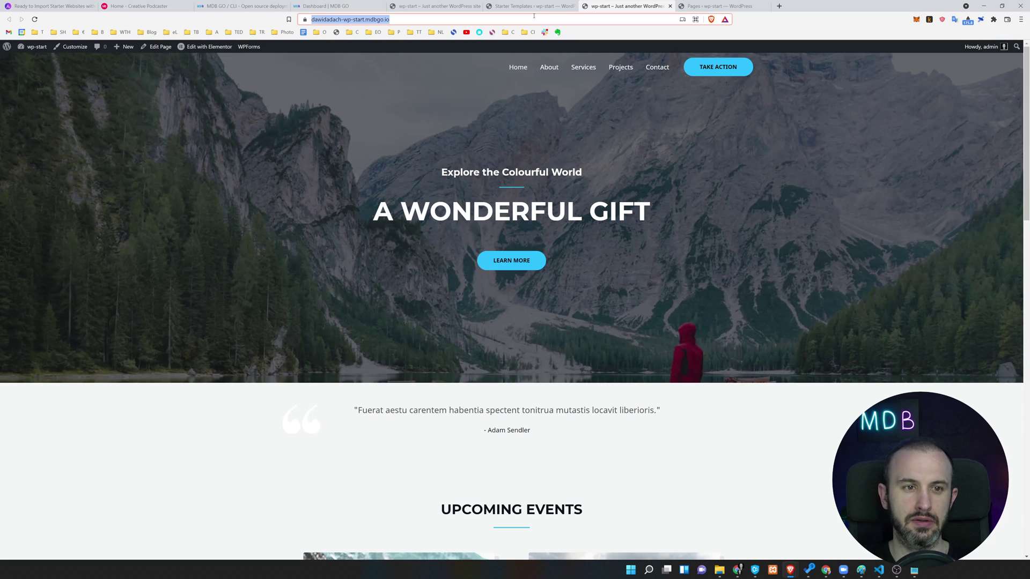
key(ctrl+shift+n)
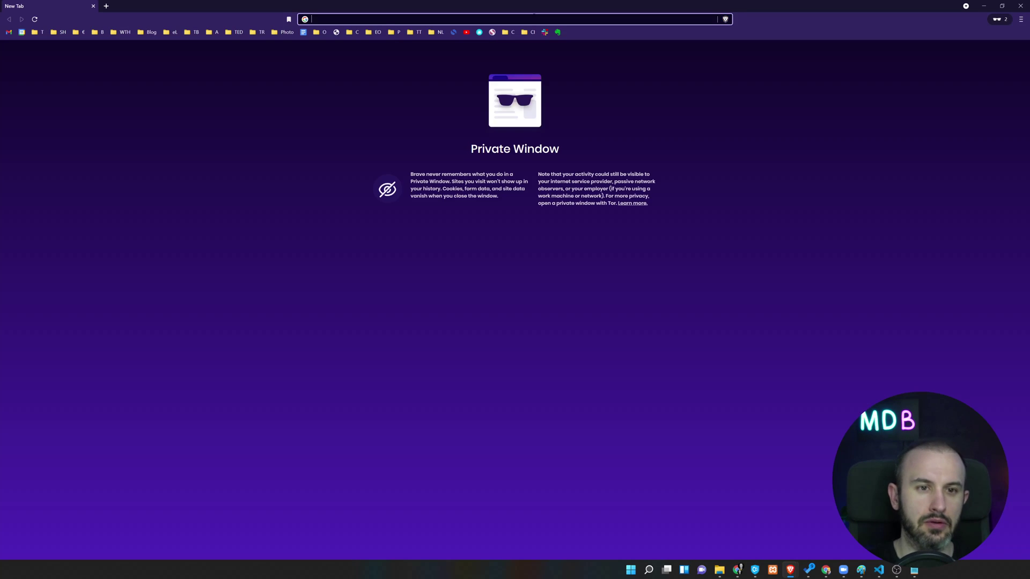
key(ctrl+v)
key(Return)
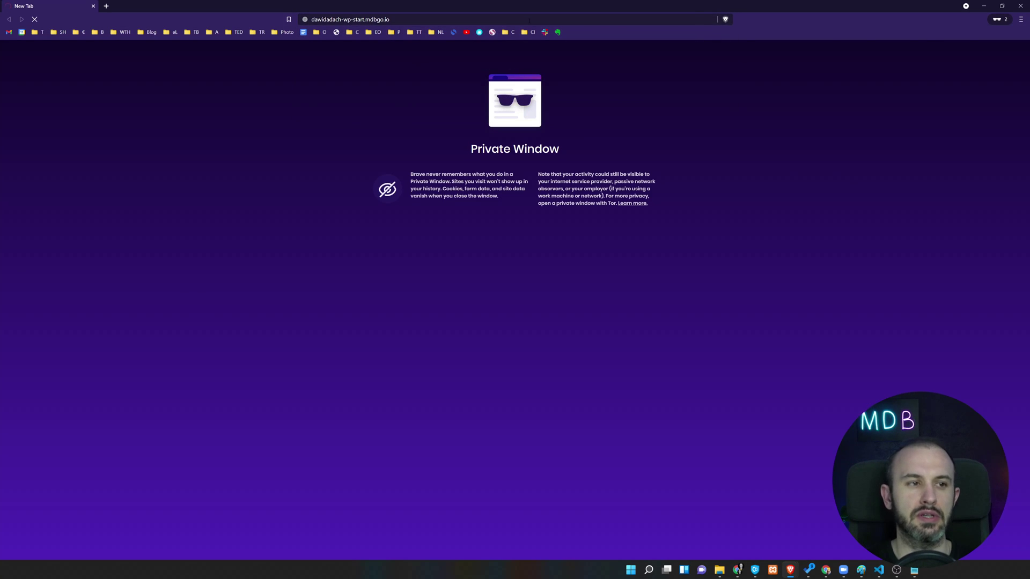
key(super+Right)
key(ctrl+w)
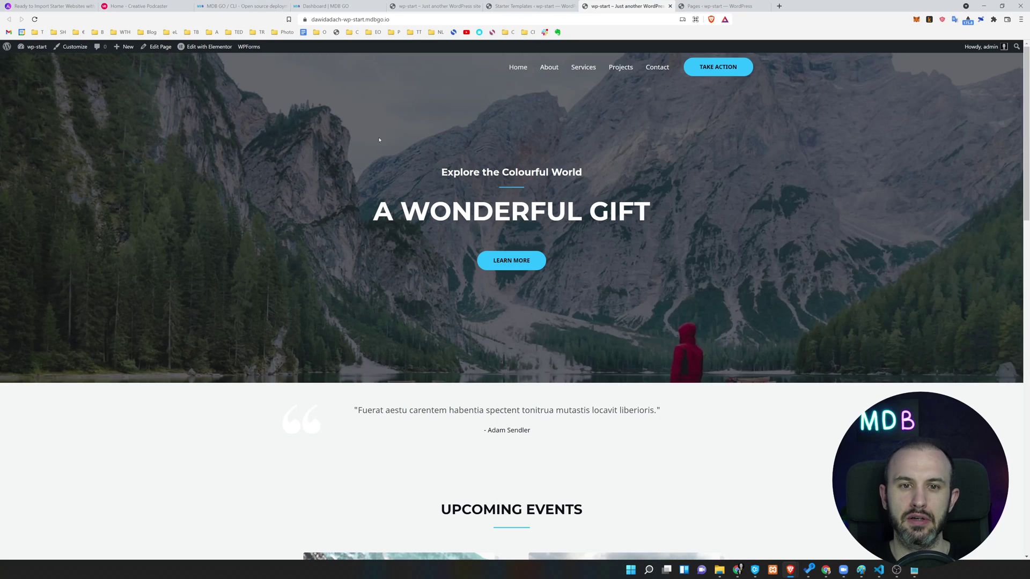
mouse_move(984, 47)
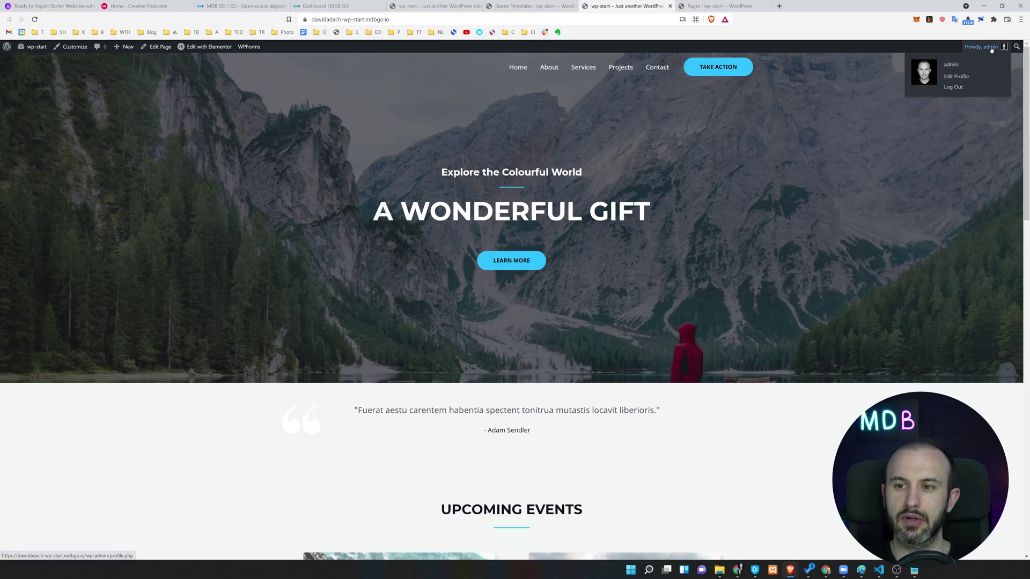
Open the admin profile, cancel thumbnail regeneration, and dismiss the Starter Templates rating notice.
click(954, 86)
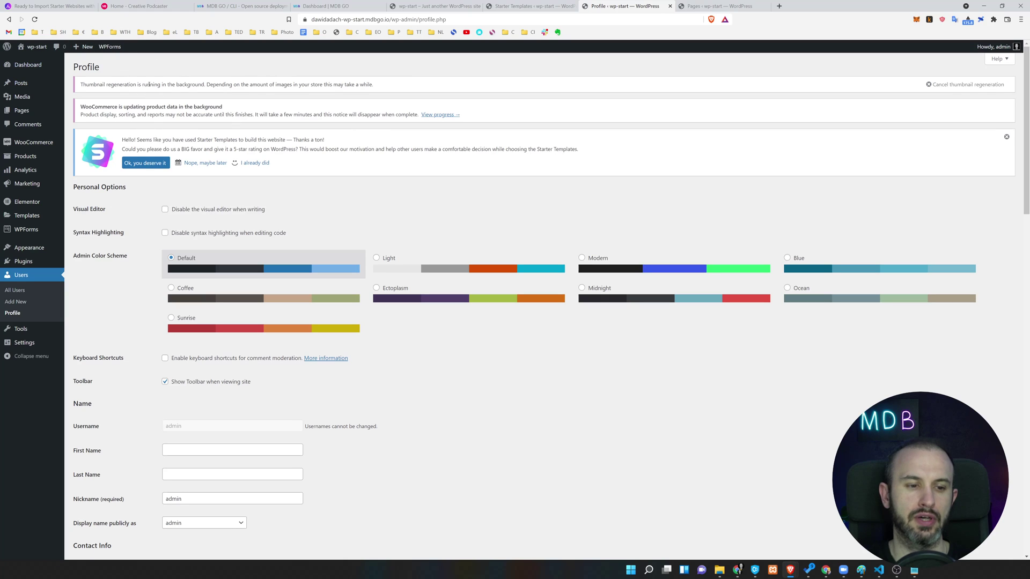
scroll(307, 185, down, 4)
scroll(307, 186, up, 4)
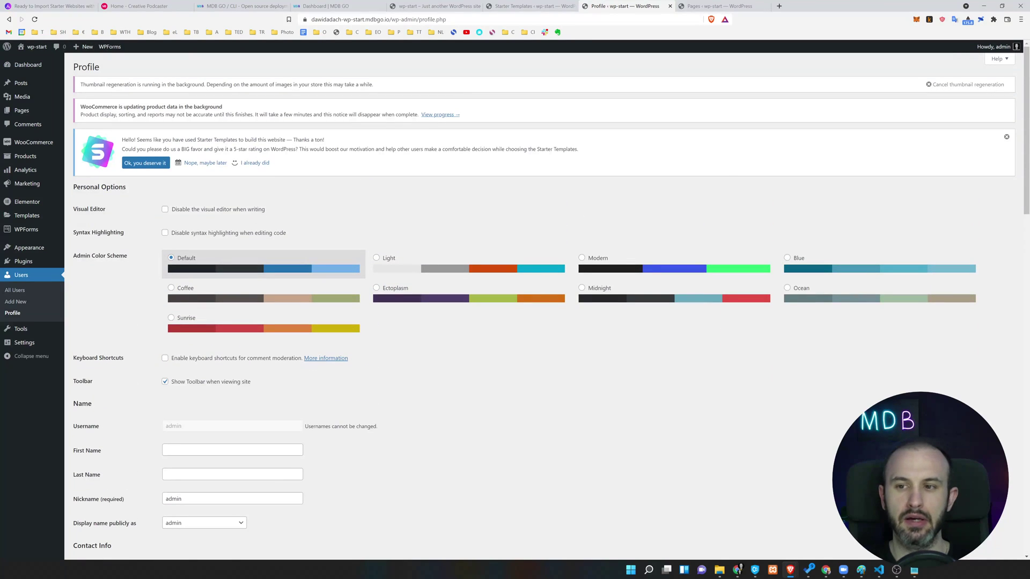
click(976, 86)
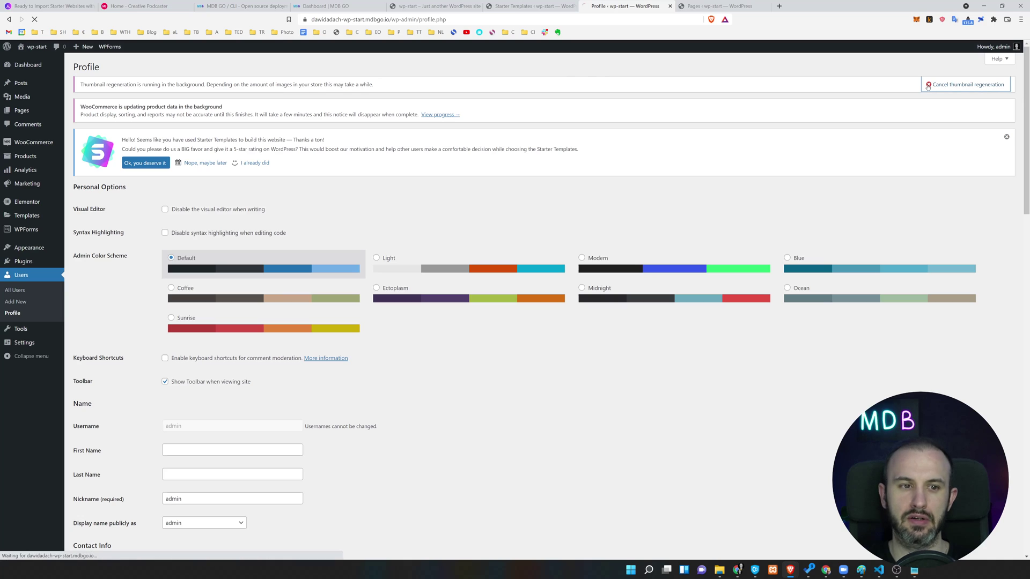
click(1006, 137)
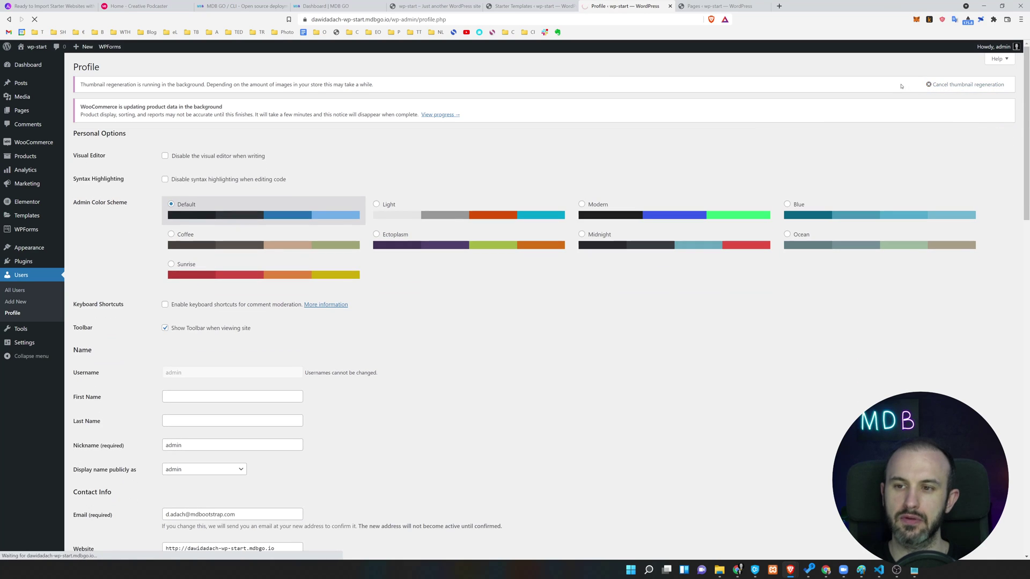
click(928, 86)
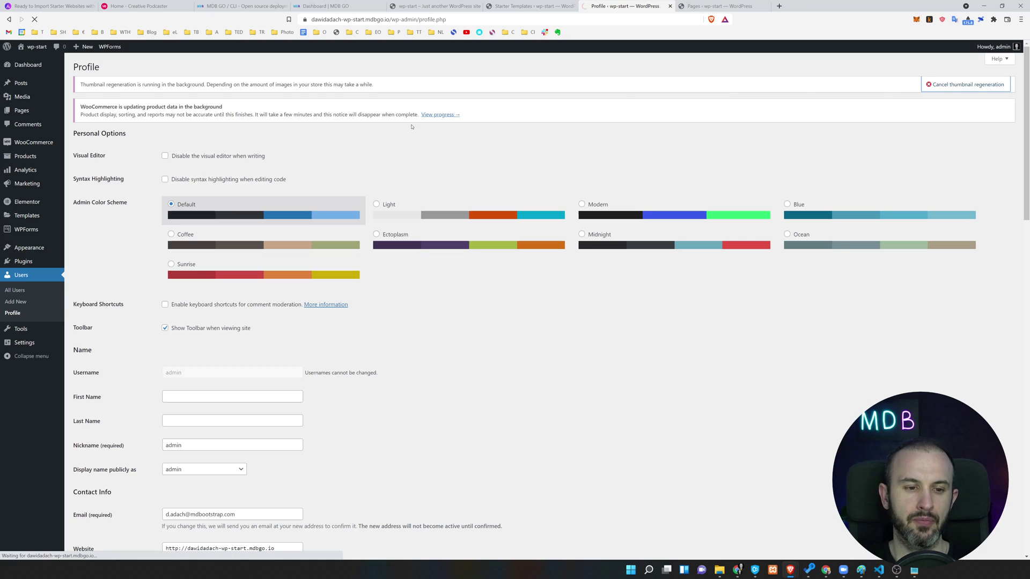
scroll(356, 218, down, 5)
Compare the logged-out homepage in the private window, then close that window.
key(alt+Tab)
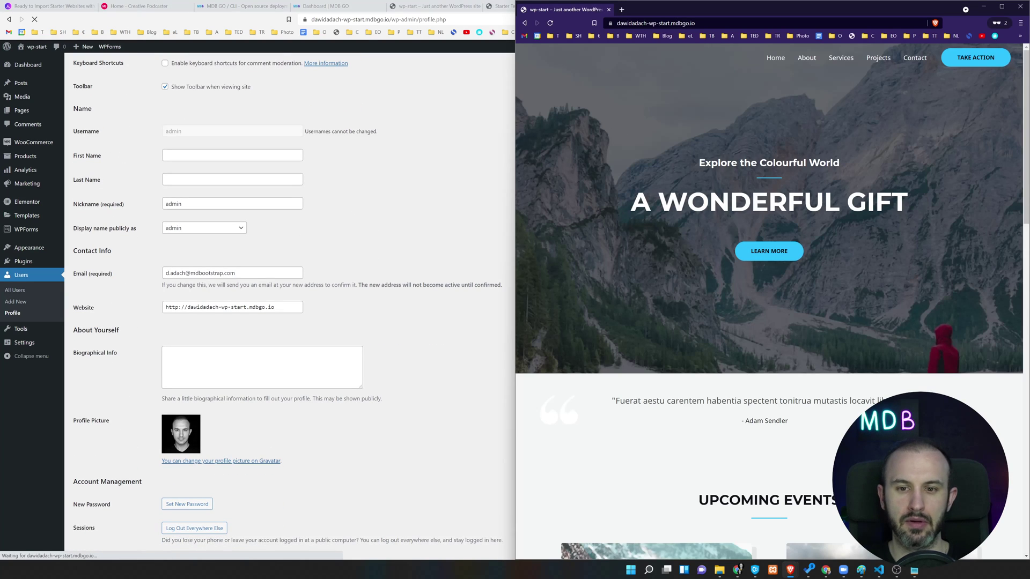
scroll(673, 243, down, 4)
scroll(660, 172, up, 4)
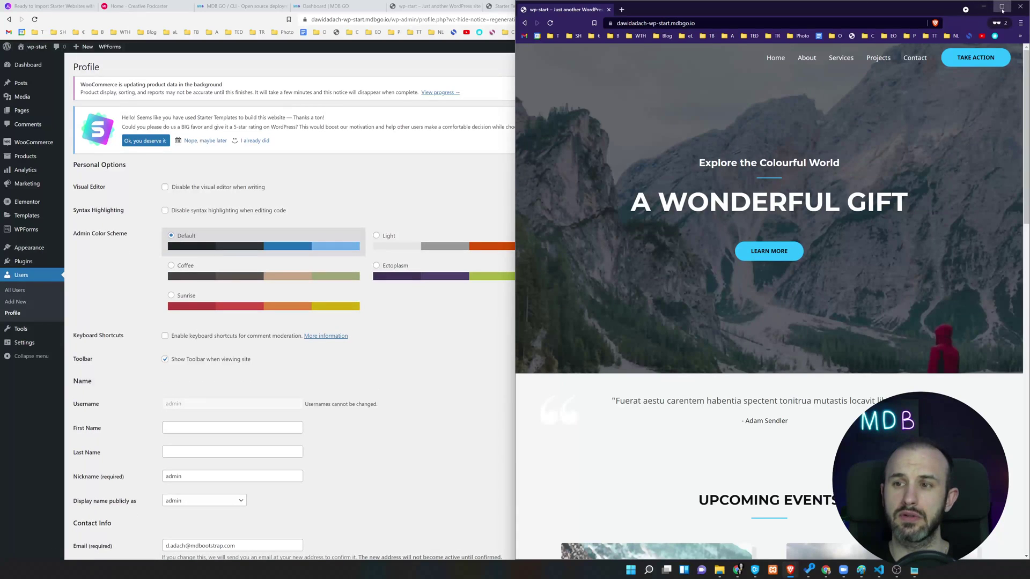
click(1001, 6)
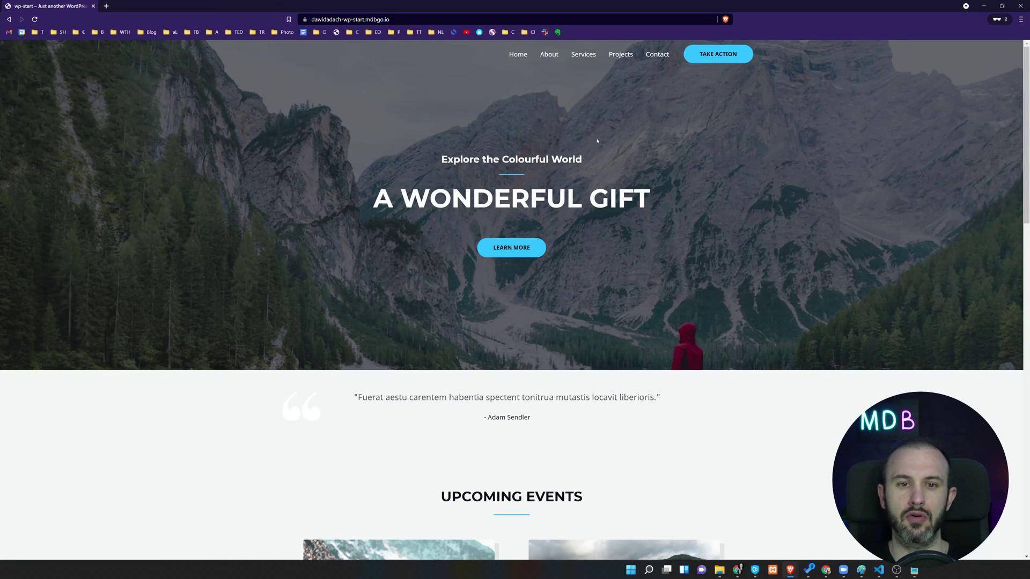
scroll(579, 161, down, 15)
scroll(606, 215, up, 15)
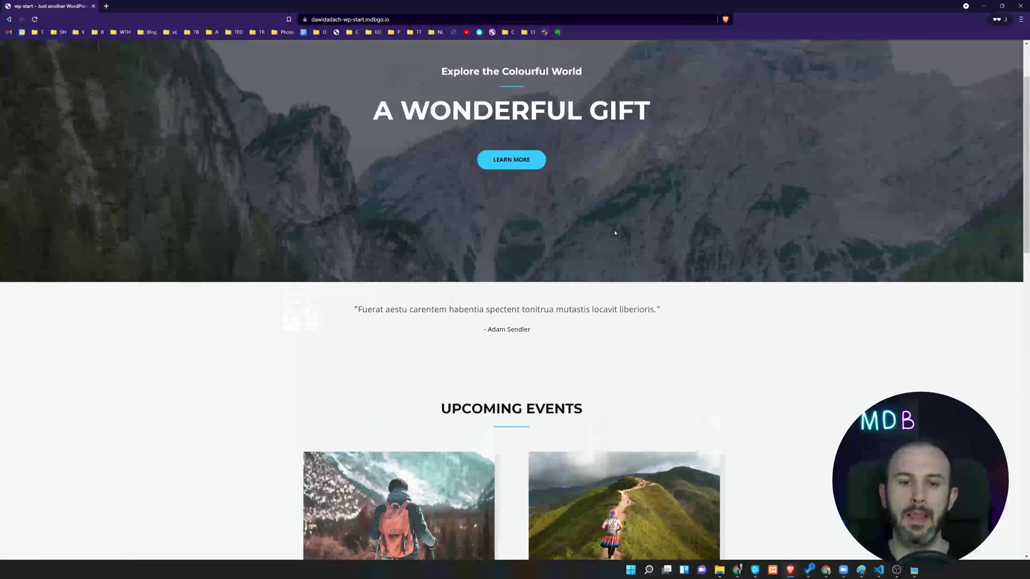
click(1002, 6)
click(1019, 6)
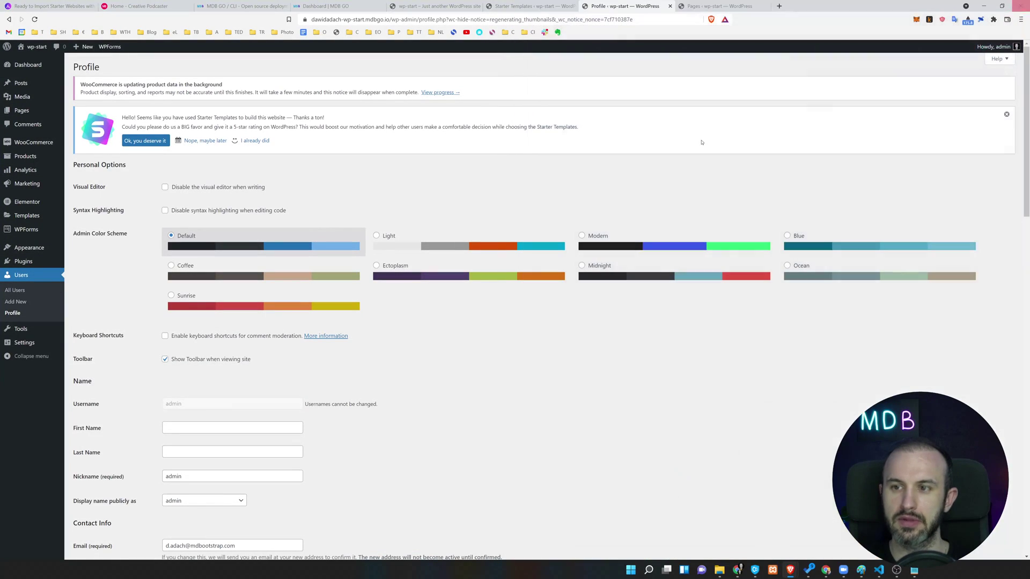
Untick 'Show Toolbar when viewing site' and save with Update Profile.
scroll(423, 217, down, 3)
scroll(424, 217, down, 20)
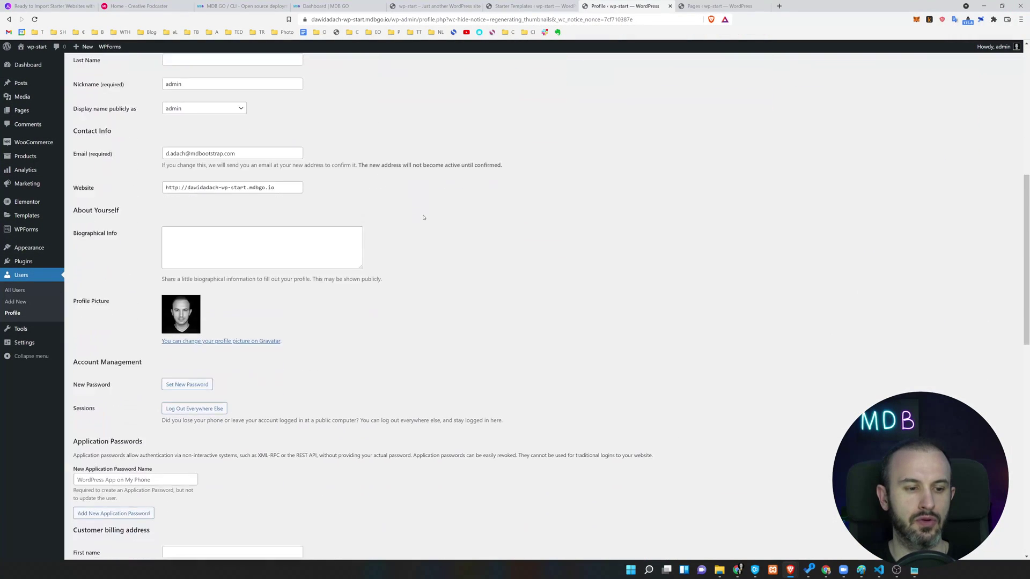
scroll(423, 217, down, 1)
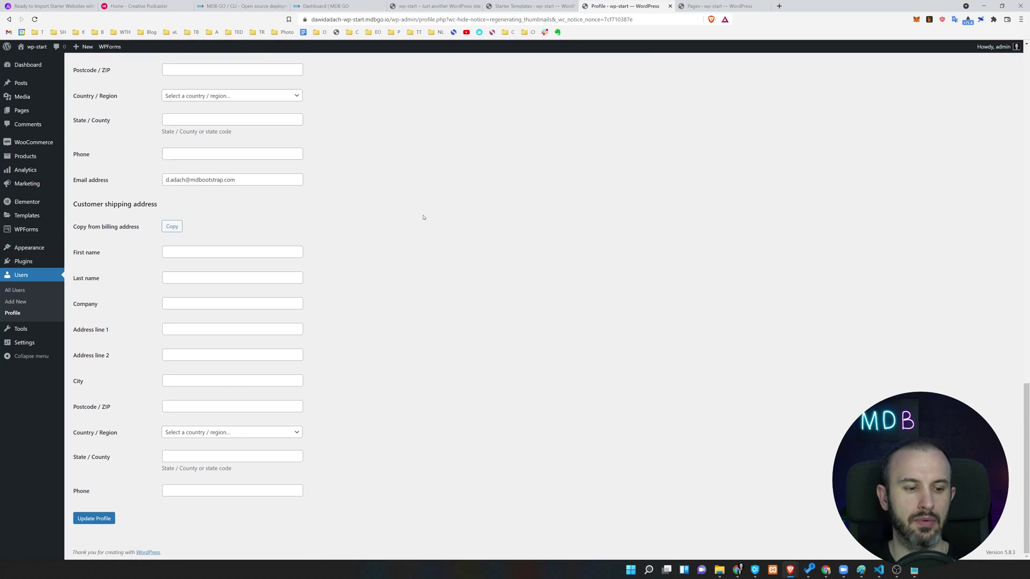
scroll(411, 240, up, 10)
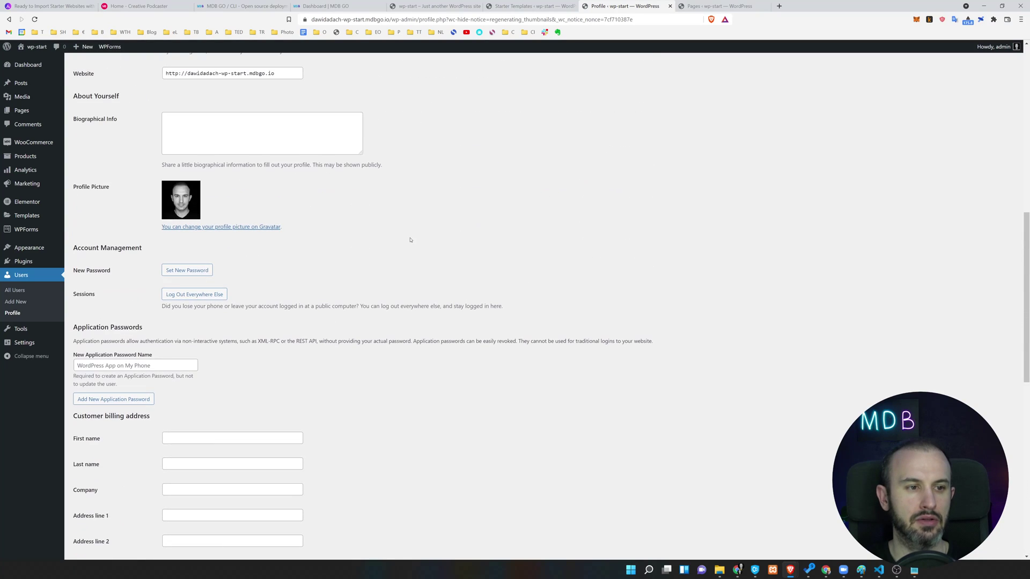
scroll(411, 241, up, 2)
scroll(368, 304, up, 4)
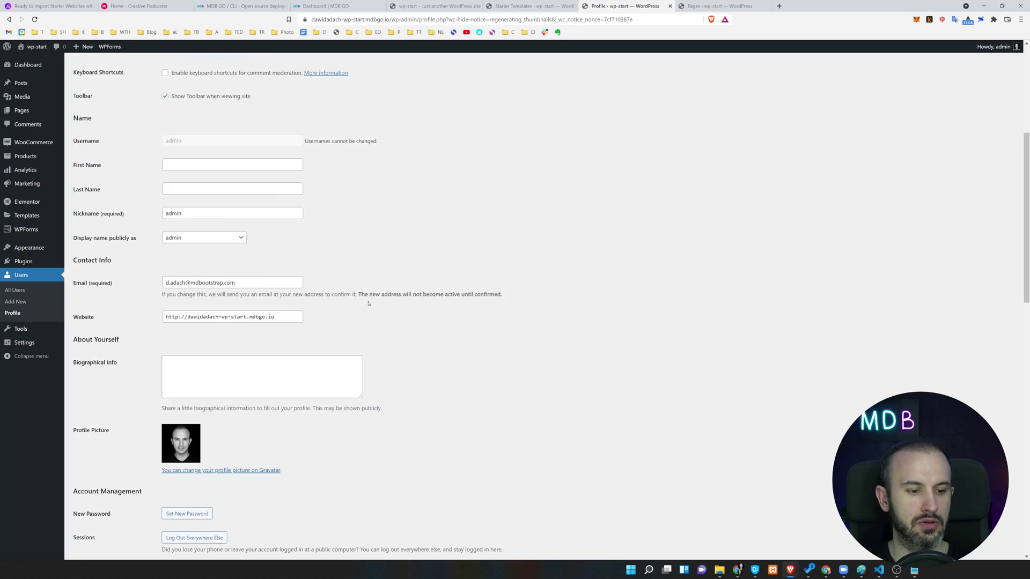
drag(73, 254, 125, 260)
key(ctrl+plus)
key(ctrl+plus)
key(ctrl+plus)
key(ctrl+plus)
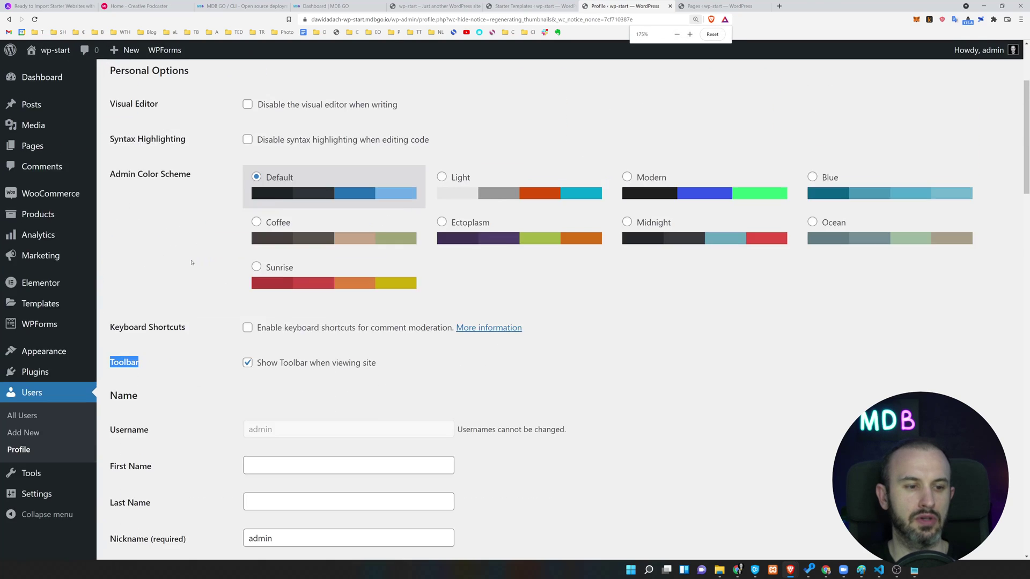
scroll(419, 311, down, 1)
drag(334, 382, 461, 392)
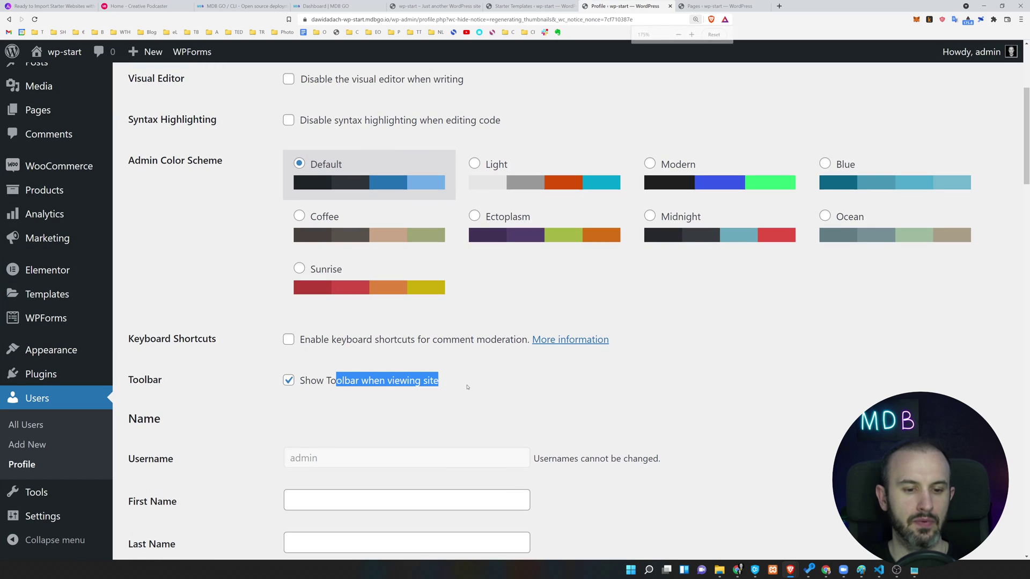
click(389, 383)
scroll(419, 329, down, 20)
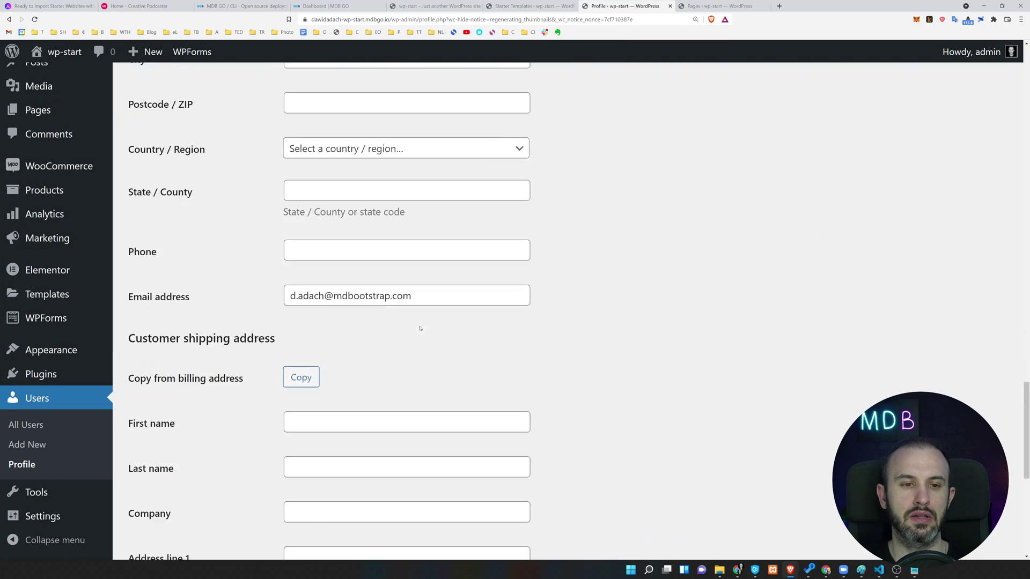
click(182, 481)
Open the live wp-start site in a new tab.
scroll(240, 259, up, 20)
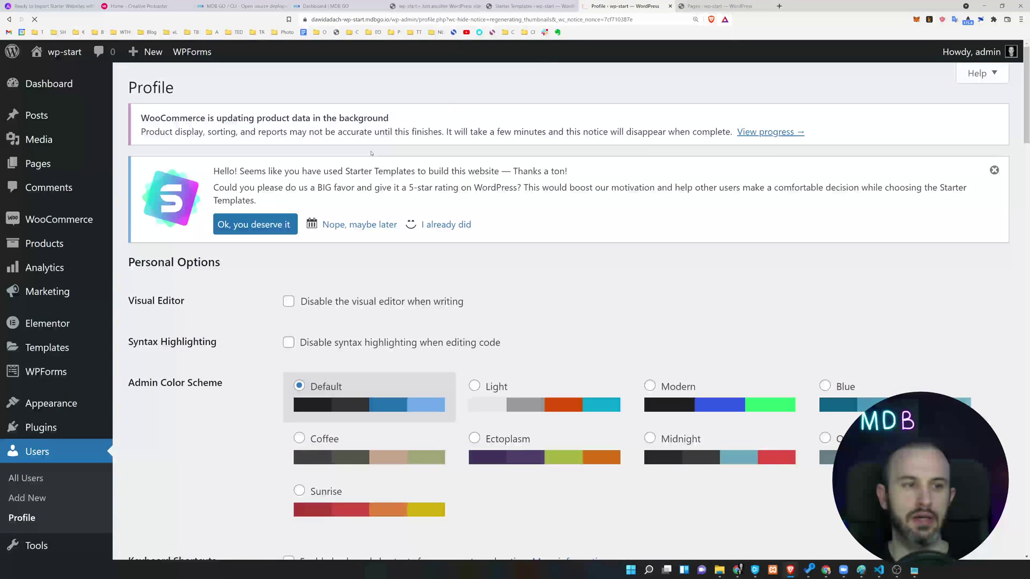
key(ctrl+Tab)
key(ctrl+shift+Tab)
middle_click(65, 51)
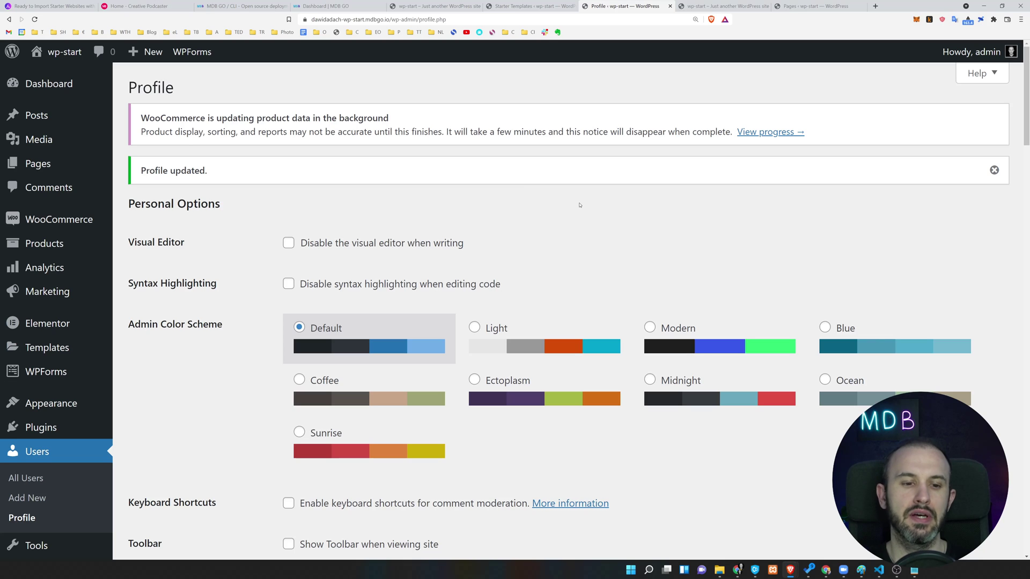
Switch to the 'wp-start – Just another WordPress site' tab to see the toolbar-free homepage.
click(722, 6)
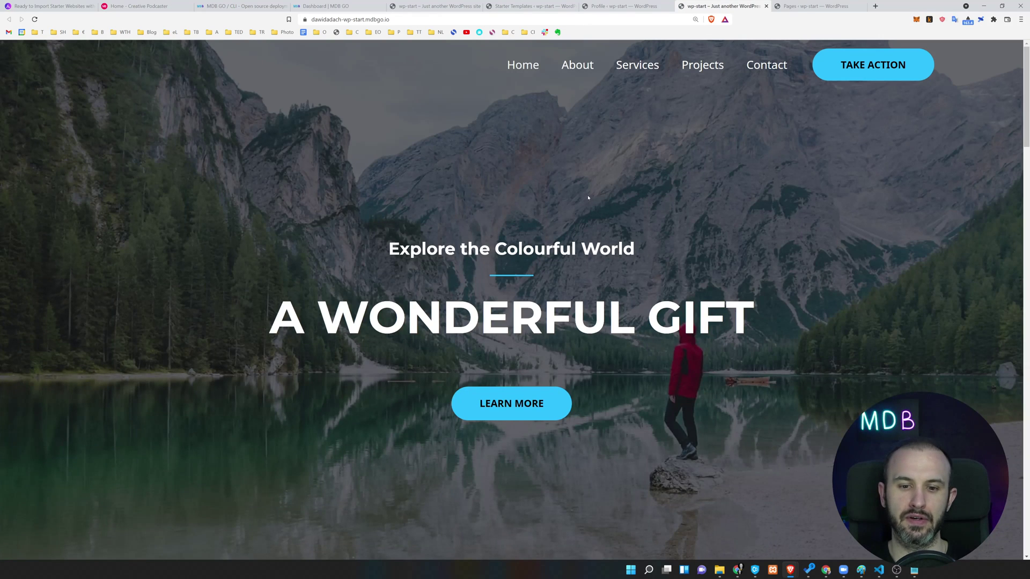
key(ctrl+0)
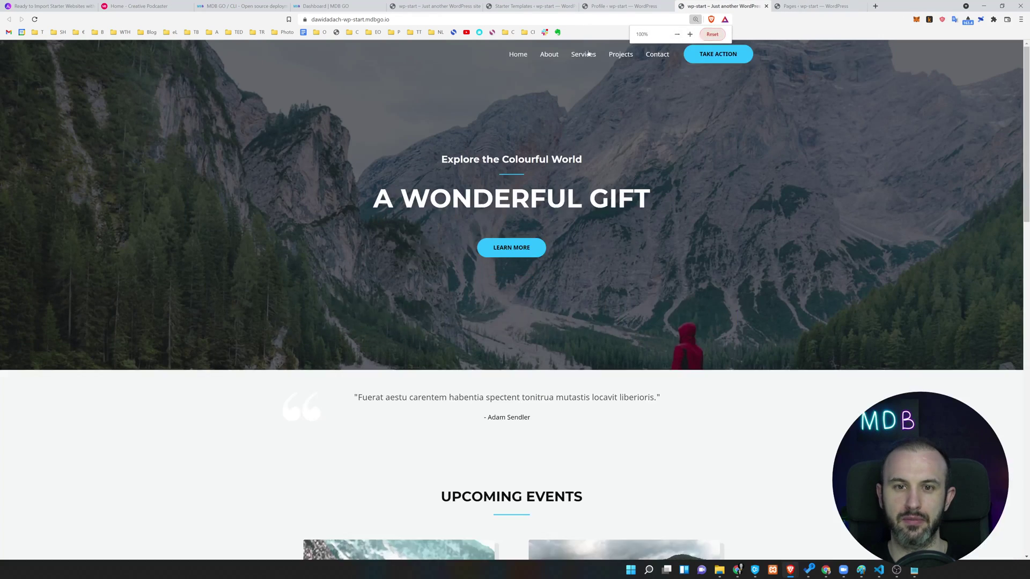
scroll(543, 54, down, 3)
scroll(269, 43, up, 3)
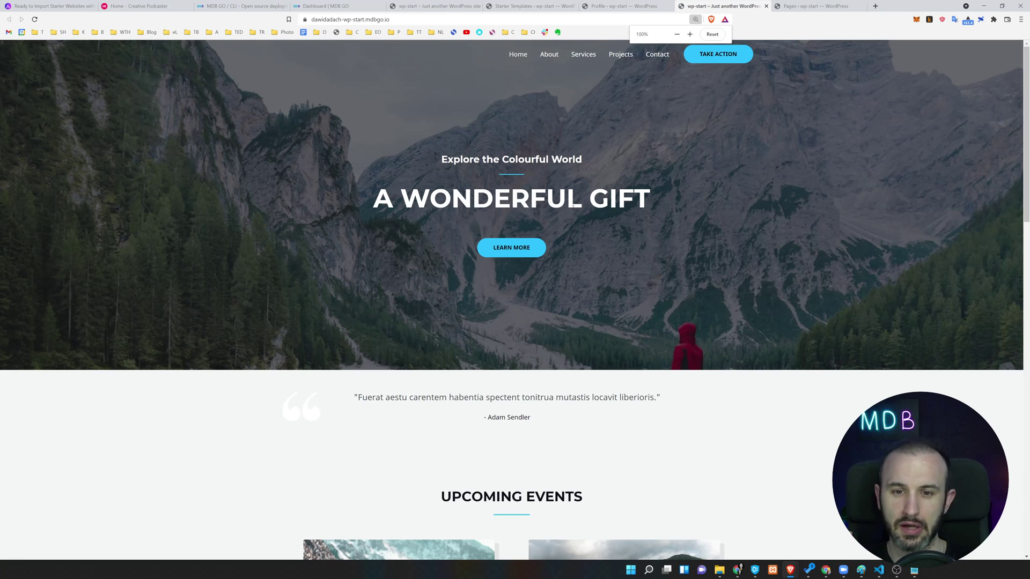
scroll(622, 221, down, 3)
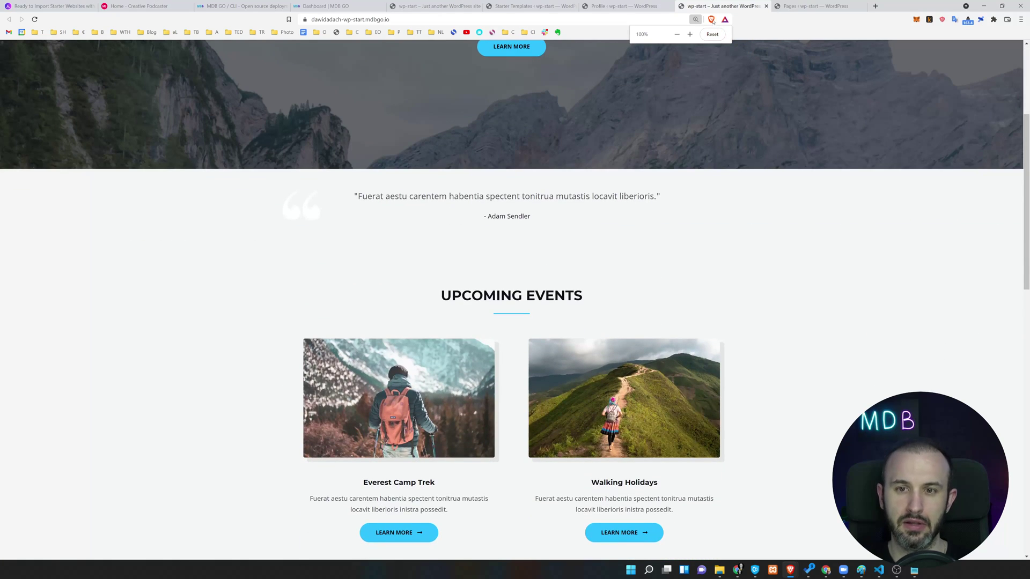
key(ctrl+l)
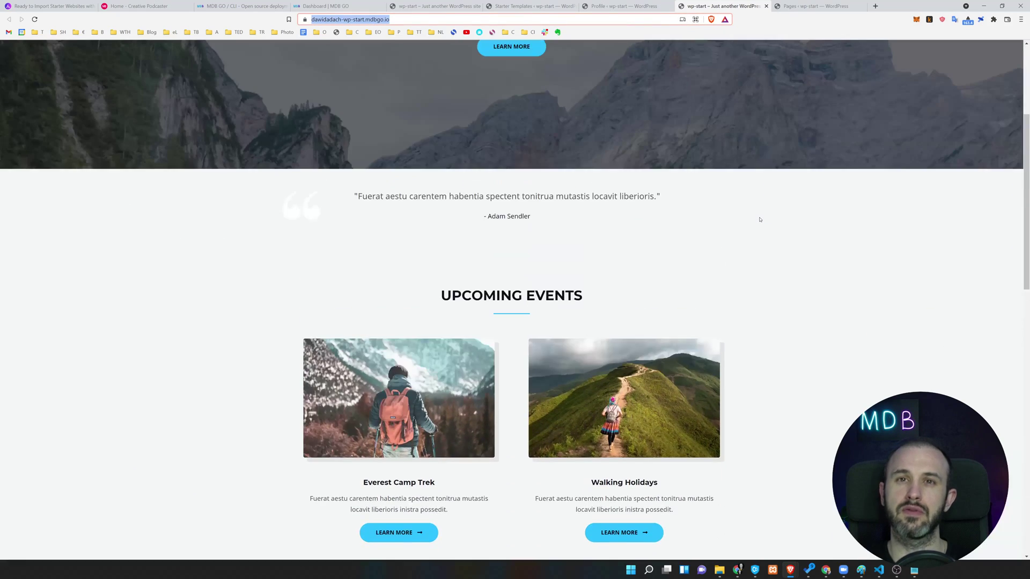
scroll(760, 220, up, 3)
scroll(627, 311, down, 12)
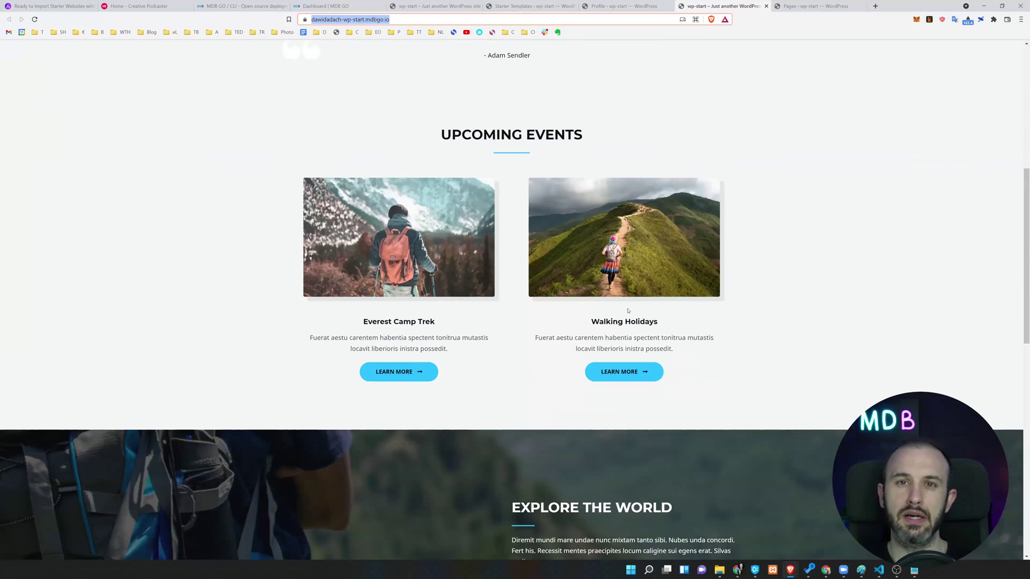
scroll(628, 310, up, 12)
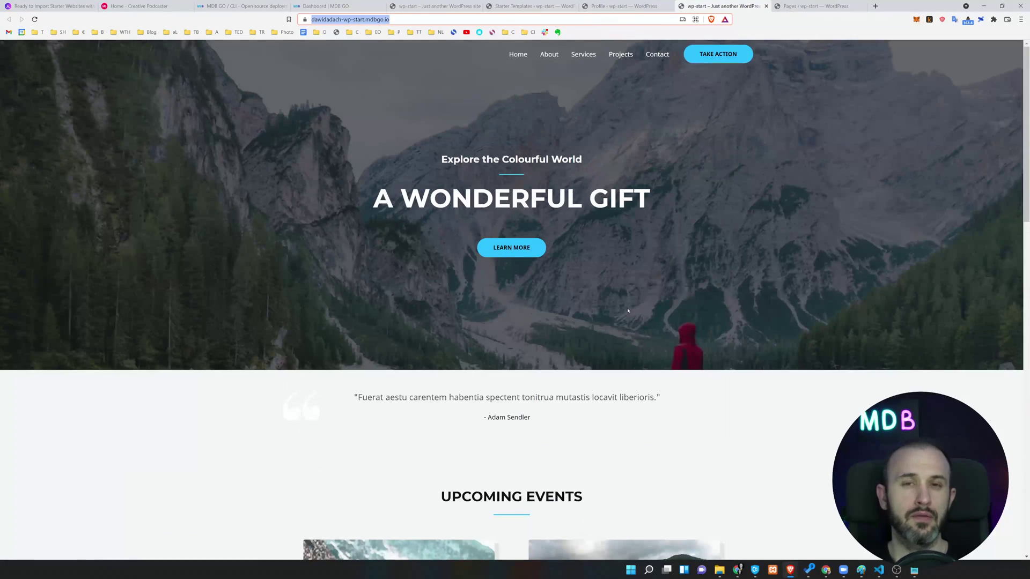